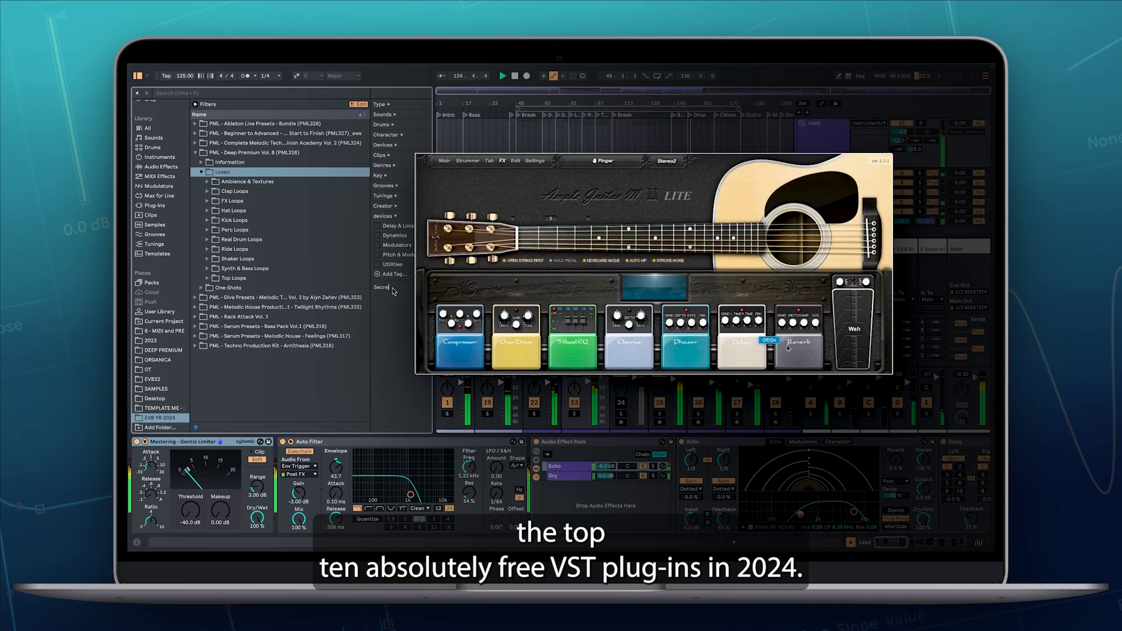
Step: Enter Secret Drums|Snare as a new tag in the browser filters and raise the second large knob in Fresh Air
{"action": "type", "text": "t Drums|S"}
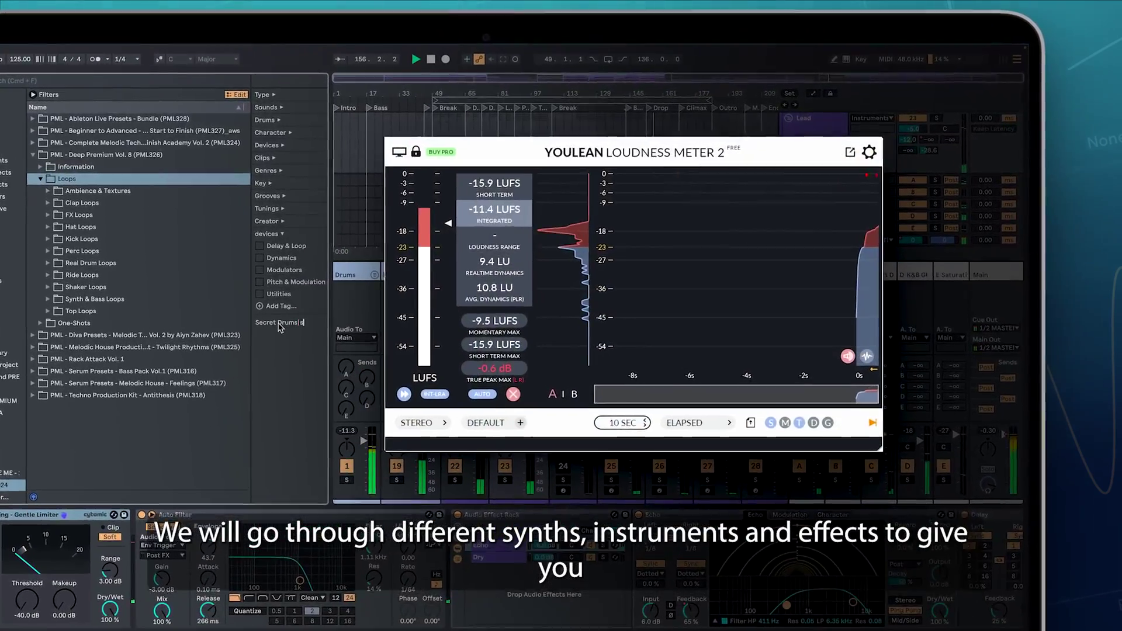
{"action": "type", "text": "nare"}
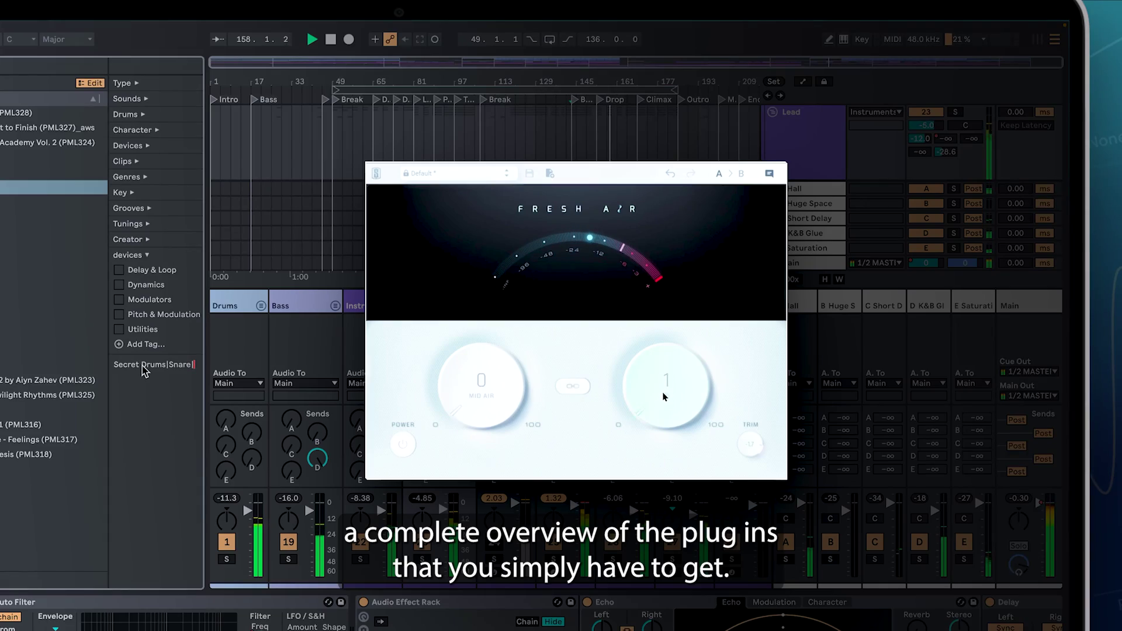
{"action": "left_click_drag", "start_coordinate": [664, 396], "coordinate": [678, 321]}
{"action": "type", "text": "|A"}
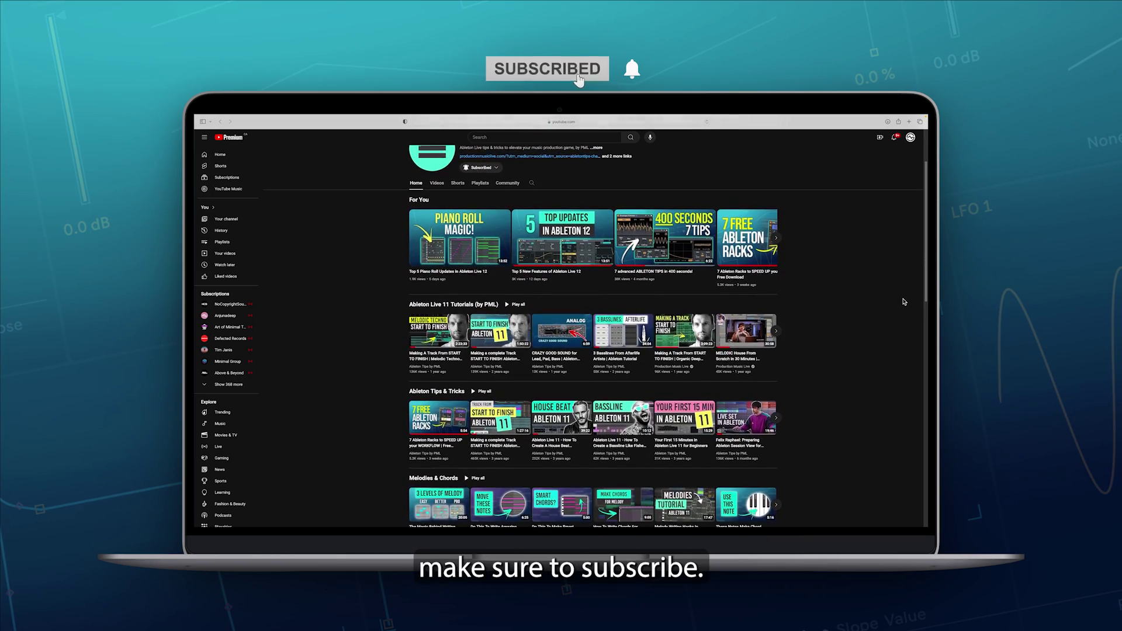
Step: Browse the YouTube channel's video sections and read the Beginner to Advanced in Ableton Live 12 course page
{"action": "scroll", "coordinate": [904, 302], "scroll_direction": "down", "scroll_amount": 3}
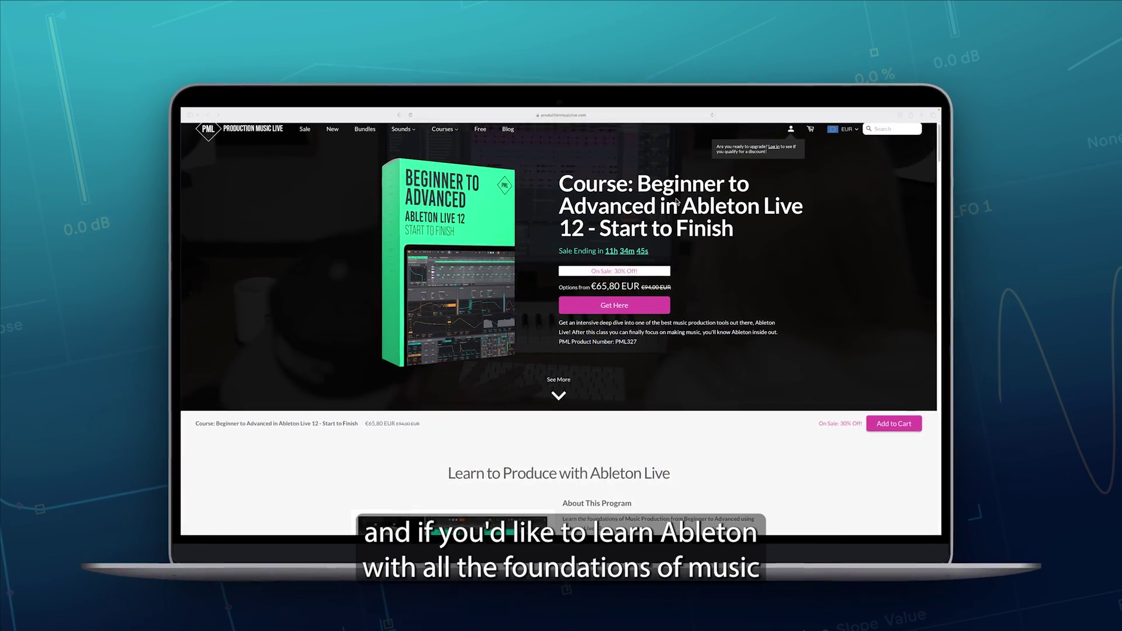
{"action": "scroll", "coordinate": [673, 205], "scroll_direction": "down", "scroll_amount": 3}
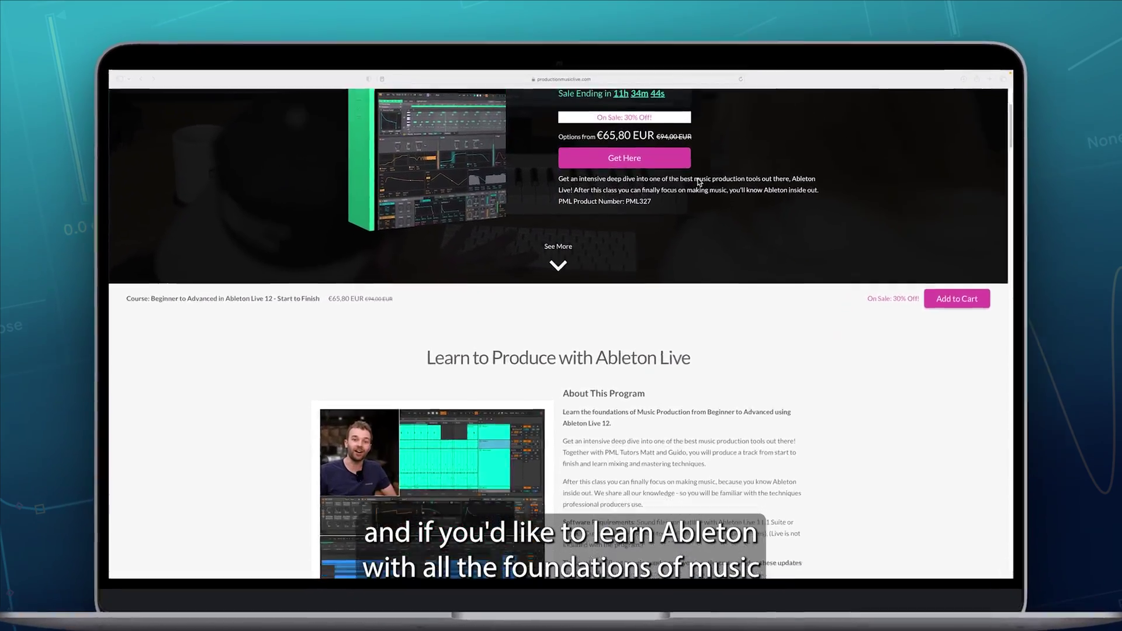
{"action": "scroll", "coordinate": [699, 182], "scroll_direction": "down", "scroll_amount": 3}
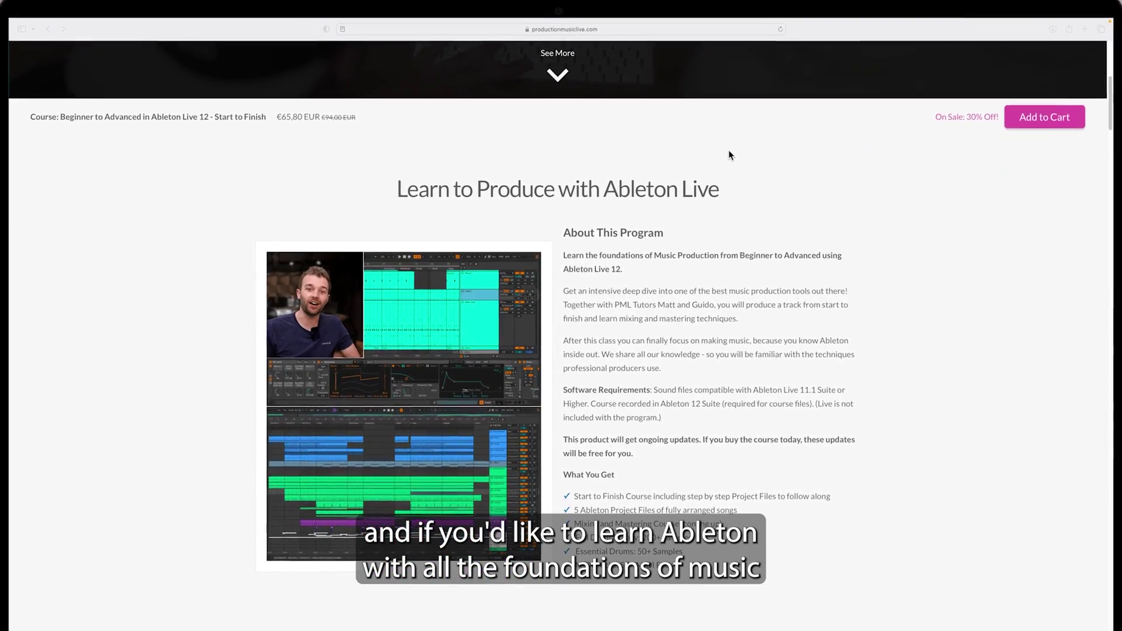
{"action": "scroll", "coordinate": [729, 155], "scroll_direction": "down", "scroll_amount": 5}
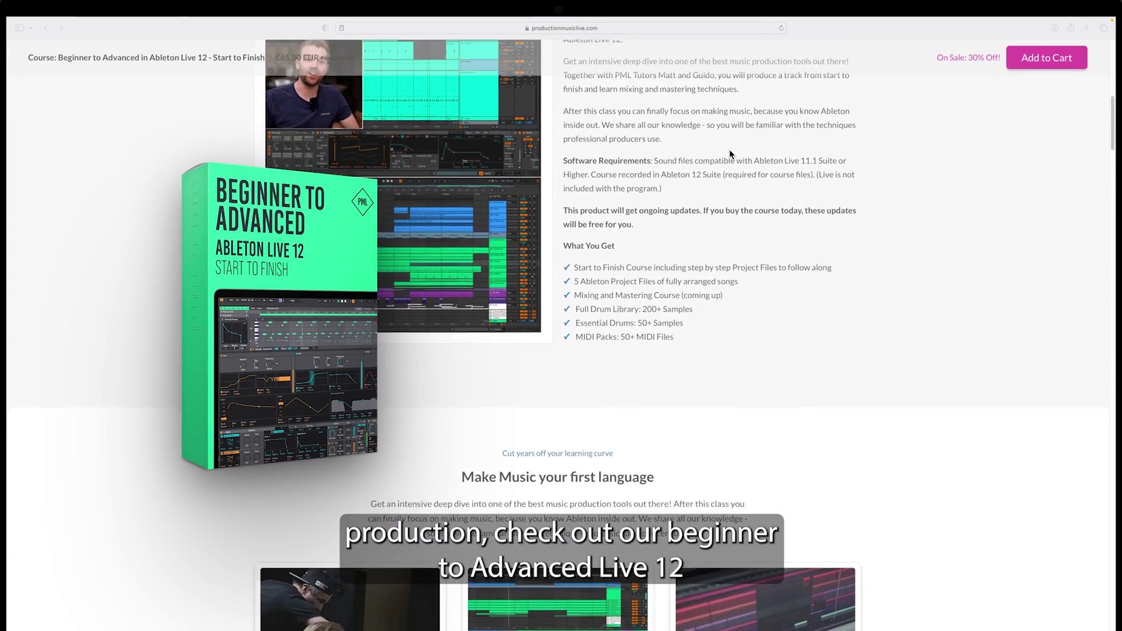
{"action": "scroll", "coordinate": [731, 151], "scroll_direction": "down", "scroll_amount": 5}
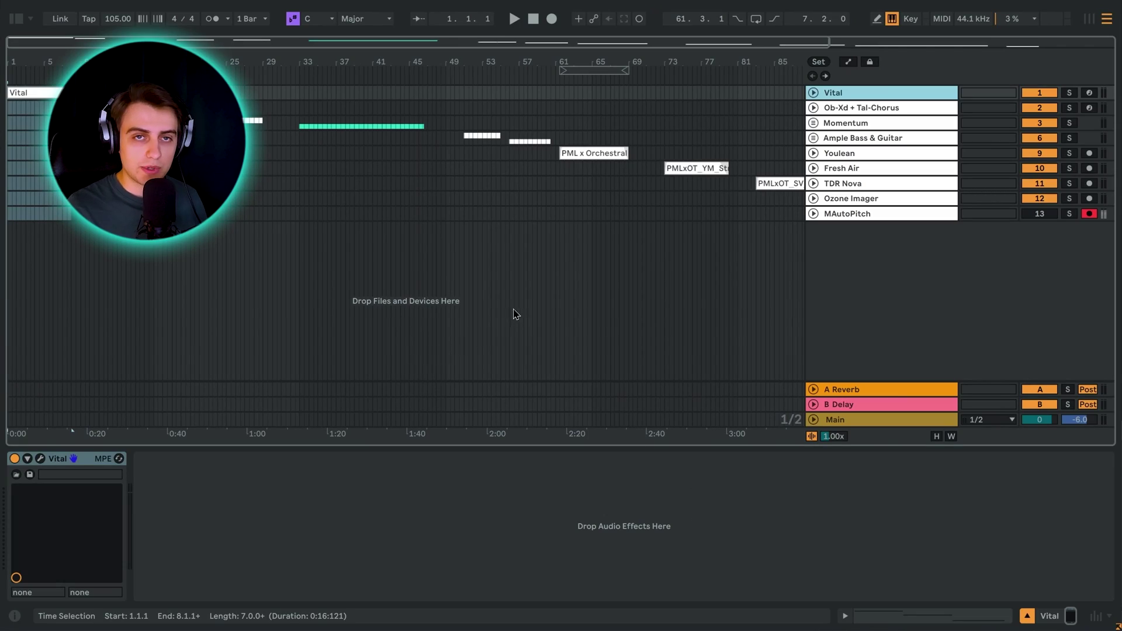
Step: Unfold the Vital track and examine the synth's modulation matrix, voice and effects pages
{"action": "left_click", "coordinate": [815, 94]}
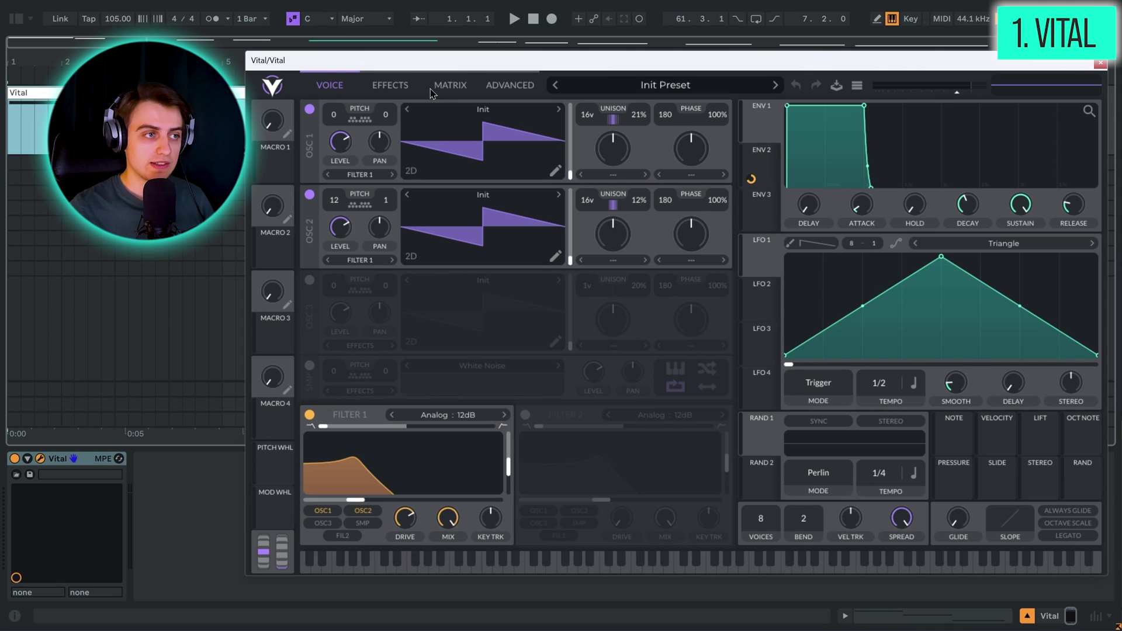
{"action": "left_click", "coordinate": [450, 91]}
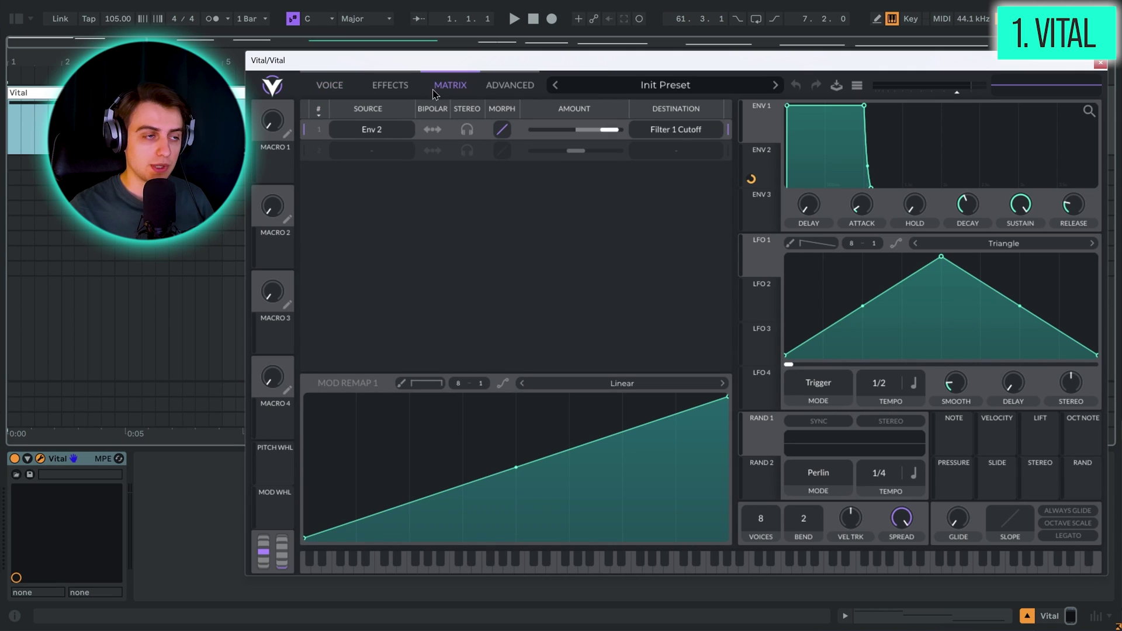
{"action": "left_click", "coordinate": [341, 89]}
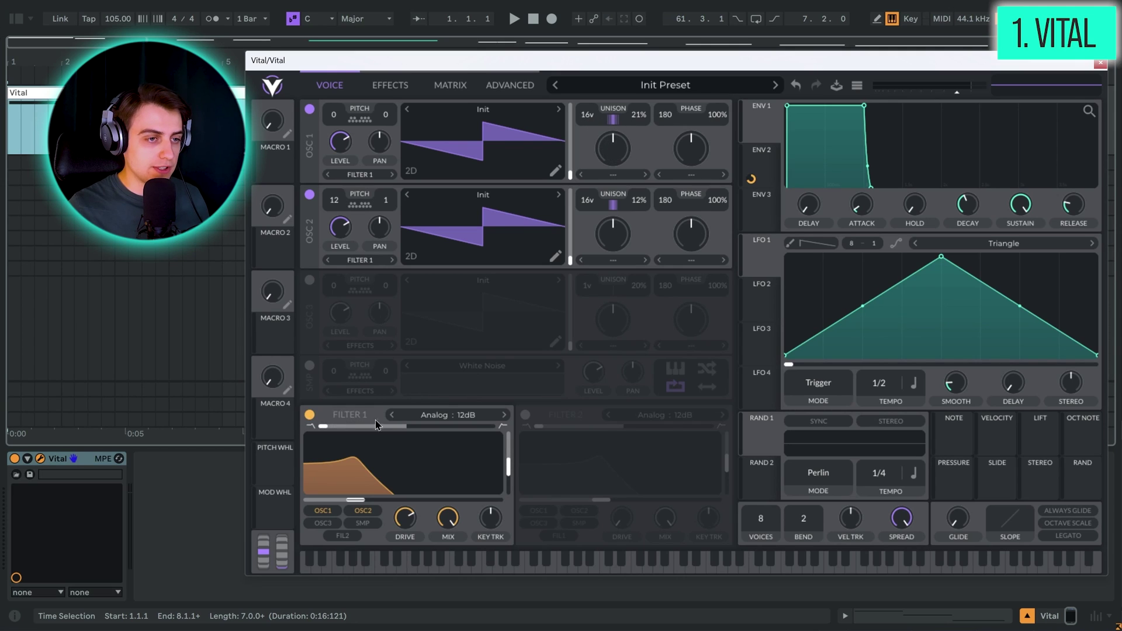
{"action": "left_click", "coordinate": [390, 85]}
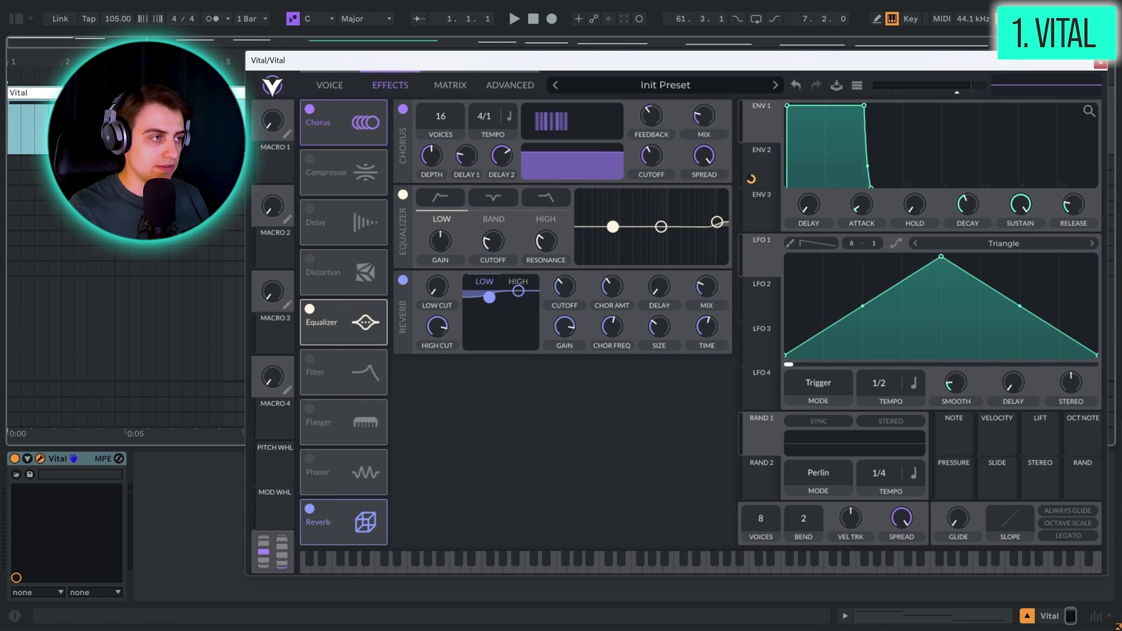
{"action": "left_click_drag", "start_coordinate": [290, 63], "coordinate": [415, 203]}
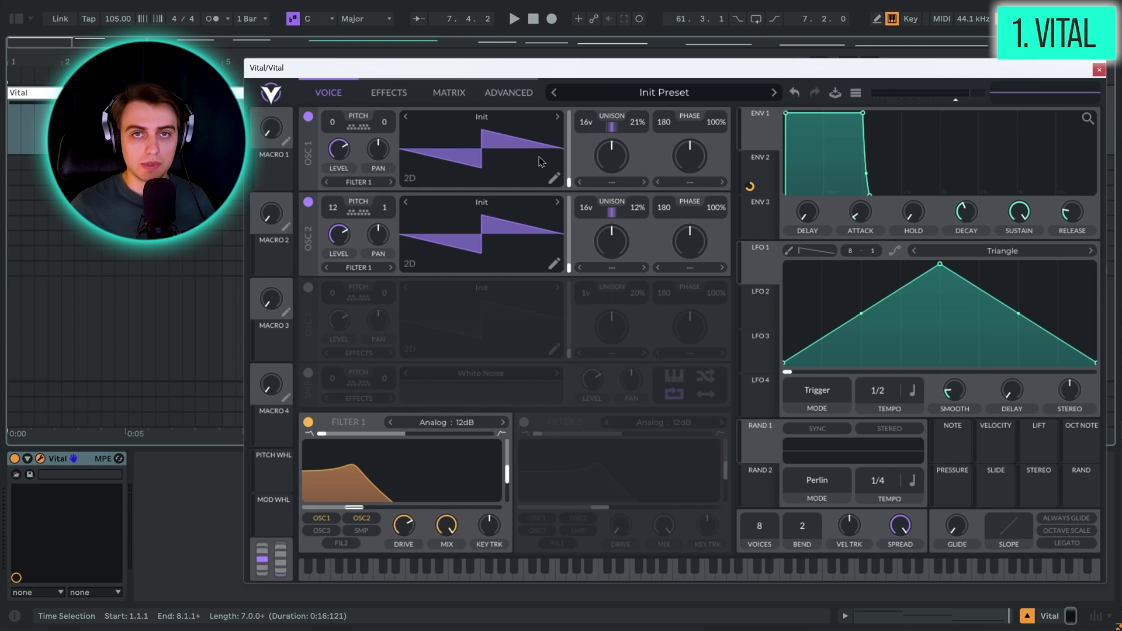
Step: Close the Vital window, collapse its track and unfold the Ob-Xd + Tal-Chorus track instead
{"action": "left_click", "coordinate": [1099, 71]}
{"action": "left_click", "coordinate": [849, 133]}
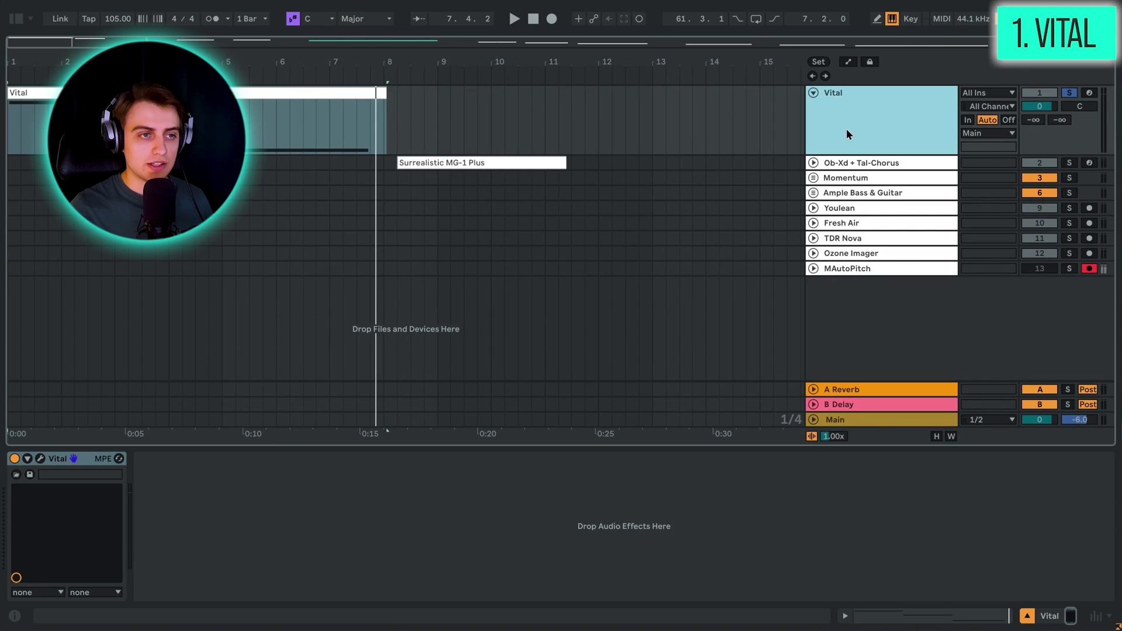
{"action": "left_click", "coordinate": [814, 93]}
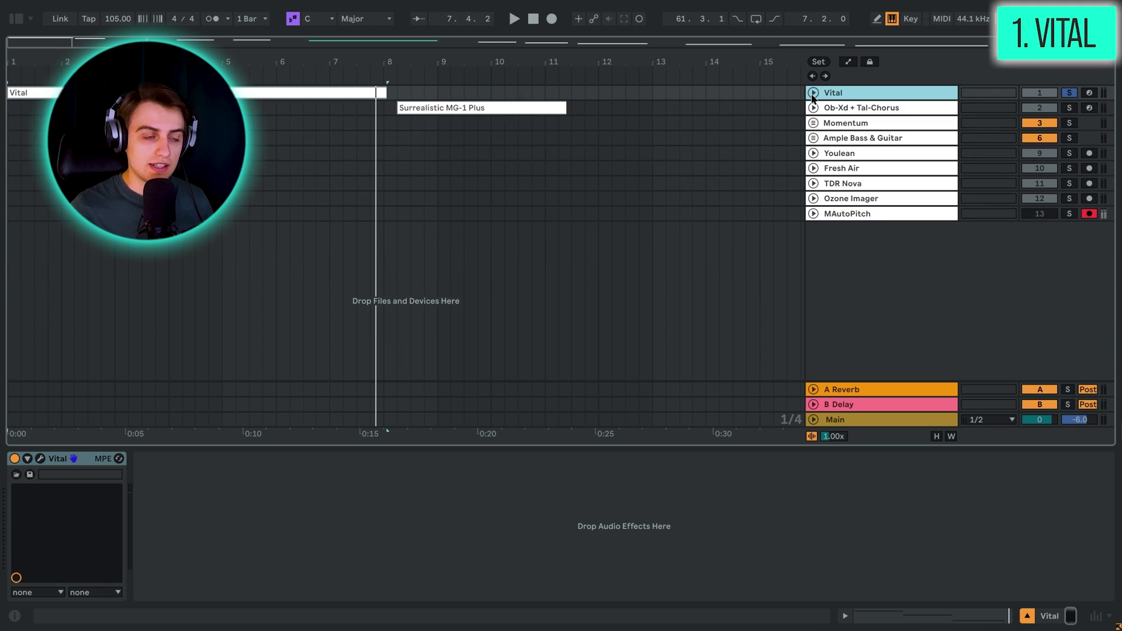
{"action": "left_click", "coordinate": [821, 110]}
{"action": "left_click", "coordinate": [813, 108]}
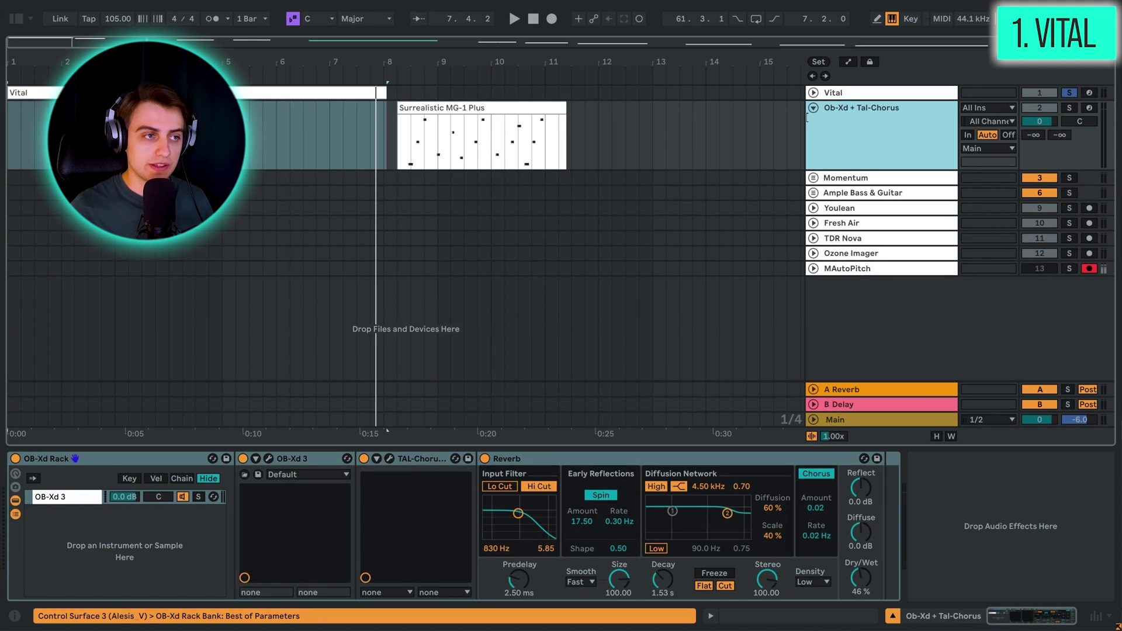
Step: Select the Surrealistic MG-1 Plus clip and show the OB-Xd 3 interface in a repositioned window
{"action": "left_click", "coordinate": [472, 109]}
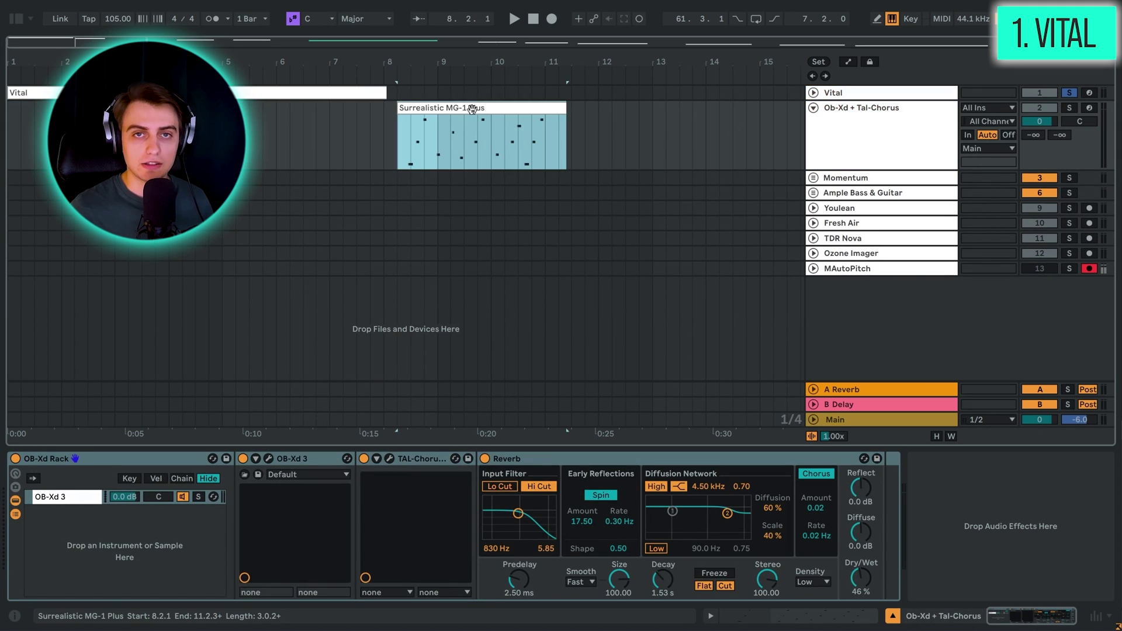
{"action": "left_click", "coordinate": [268, 460]}
{"action": "left_click_drag", "start_coordinate": [320, 148], "coordinate": [396, 136]}
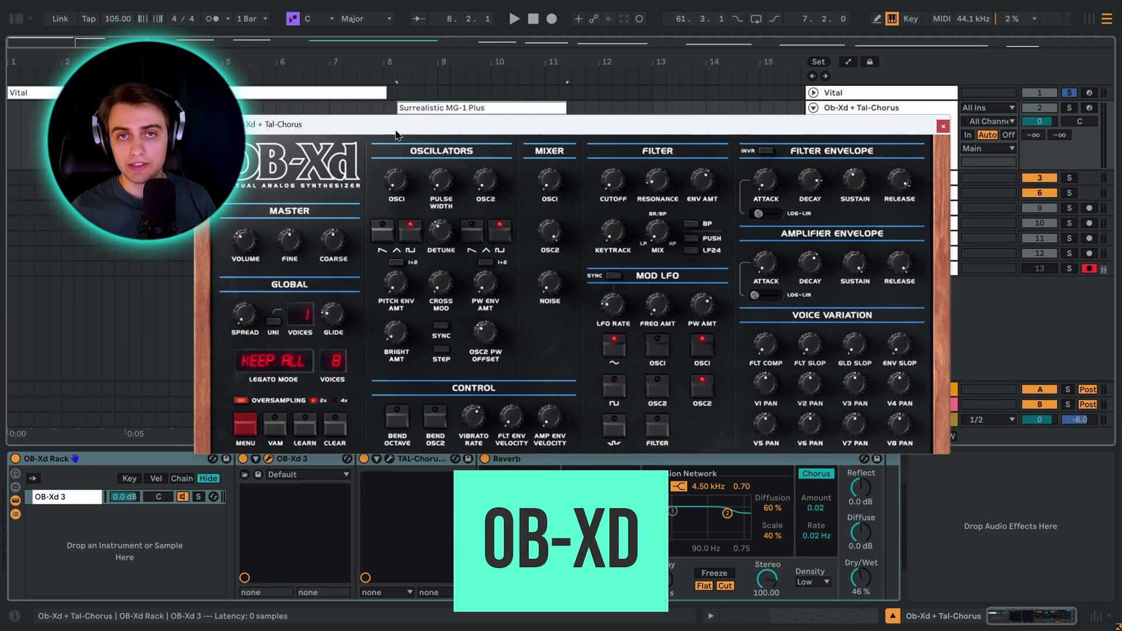
{"action": "left_click_drag", "start_coordinate": [396, 135], "coordinate": [747, 5]}
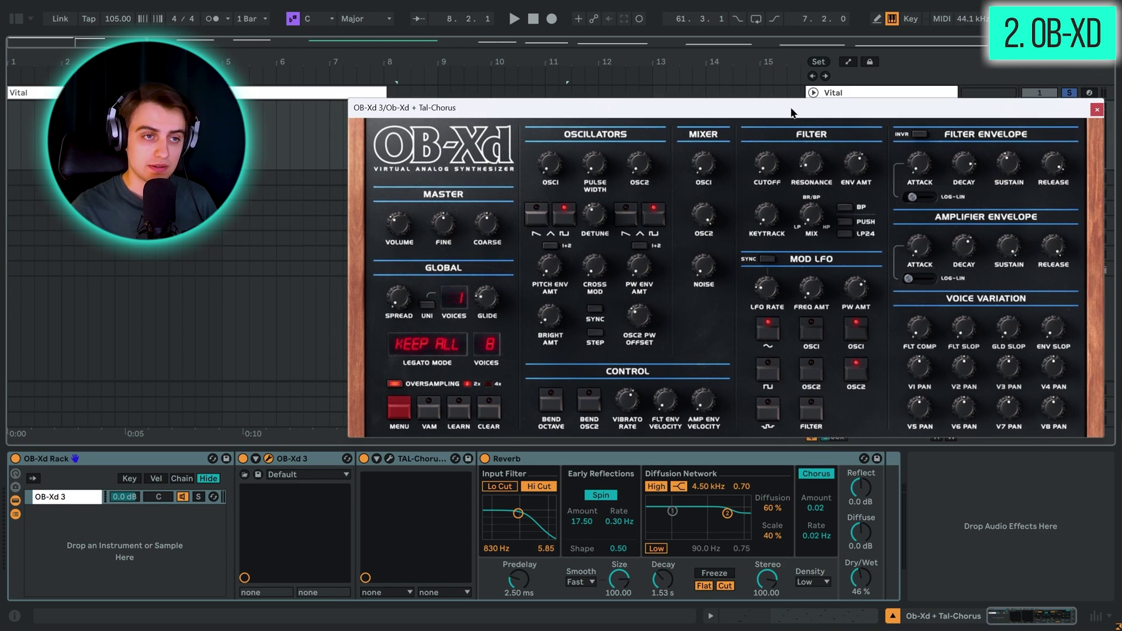
Step: Show the TAL-Chorus-LX effect's interface and place its window over the empty arrangement area
{"action": "left_click", "coordinate": [381, 461]}
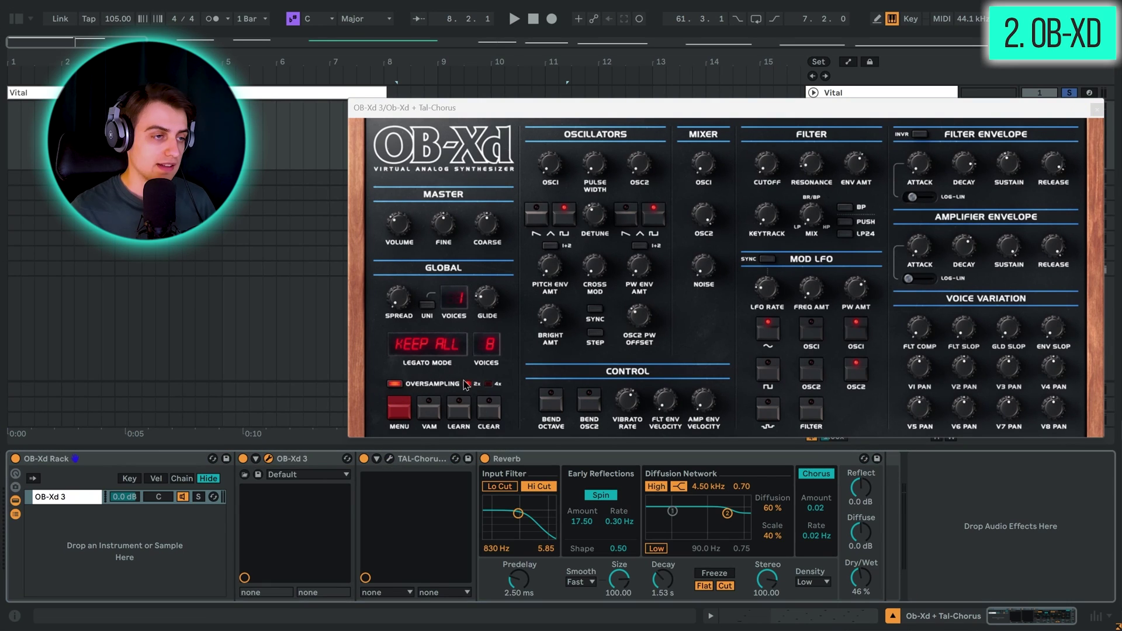
{"action": "left_click", "coordinate": [429, 463]}
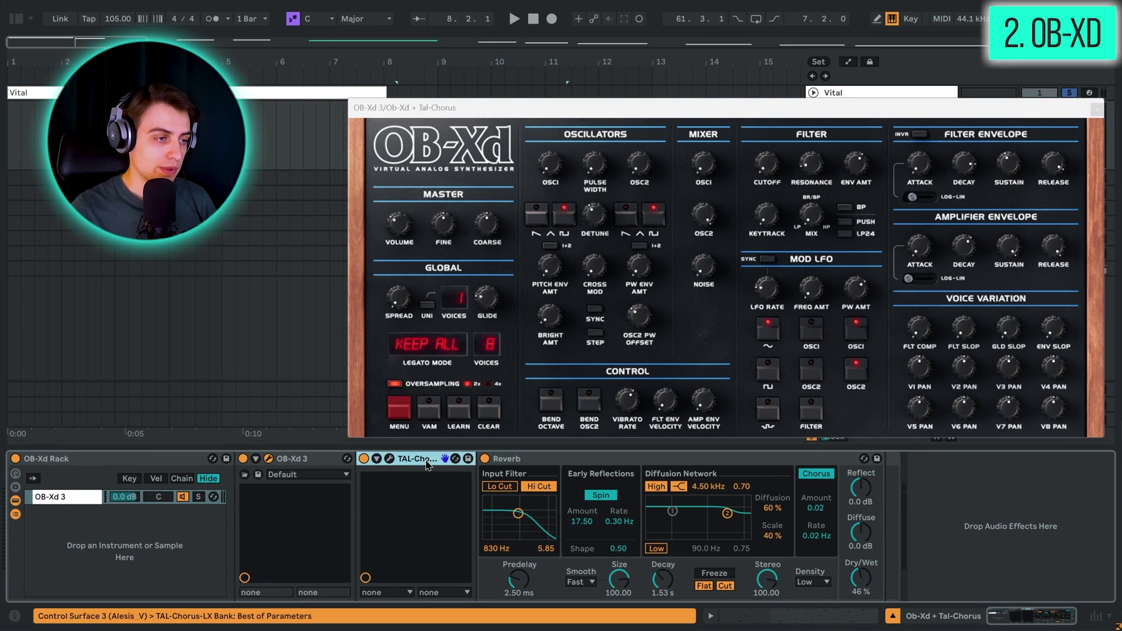
{"action": "left_click", "coordinate": [390, 459]}
{"action": "left_click_drag", "start_coordinate": [741, 153], "coordinate": [798, 167]}
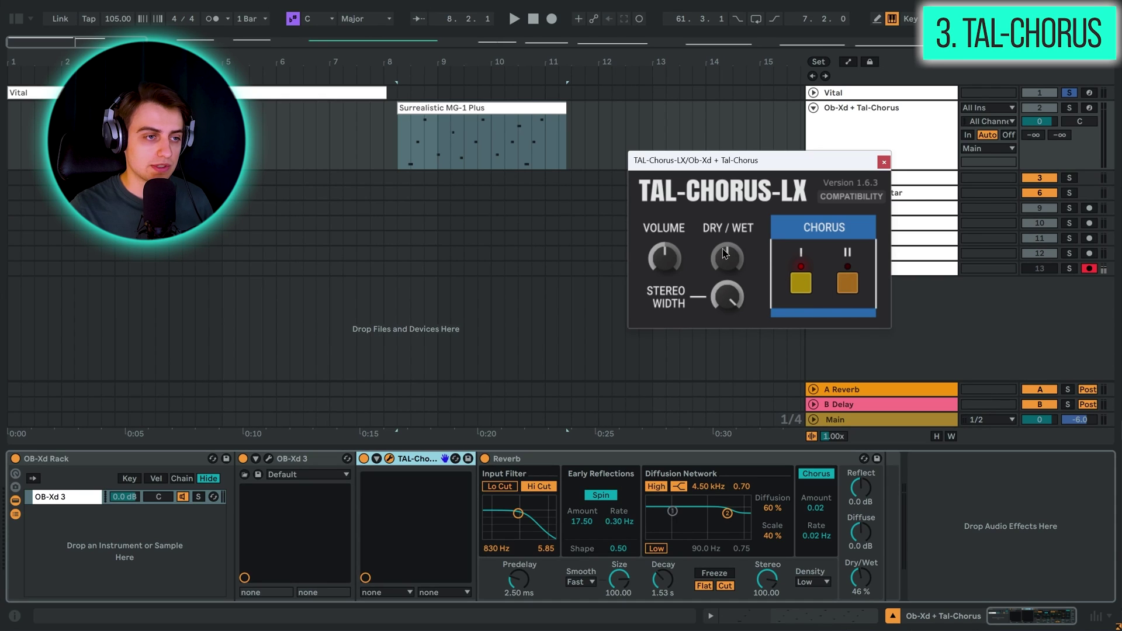
Step: Bypass TAL-Chorus-LX and play the Surrealistic MG-1 Plus clip with the OB-Xd 3 window open
{"action": "left_click", "coordinate": [374, 468]}
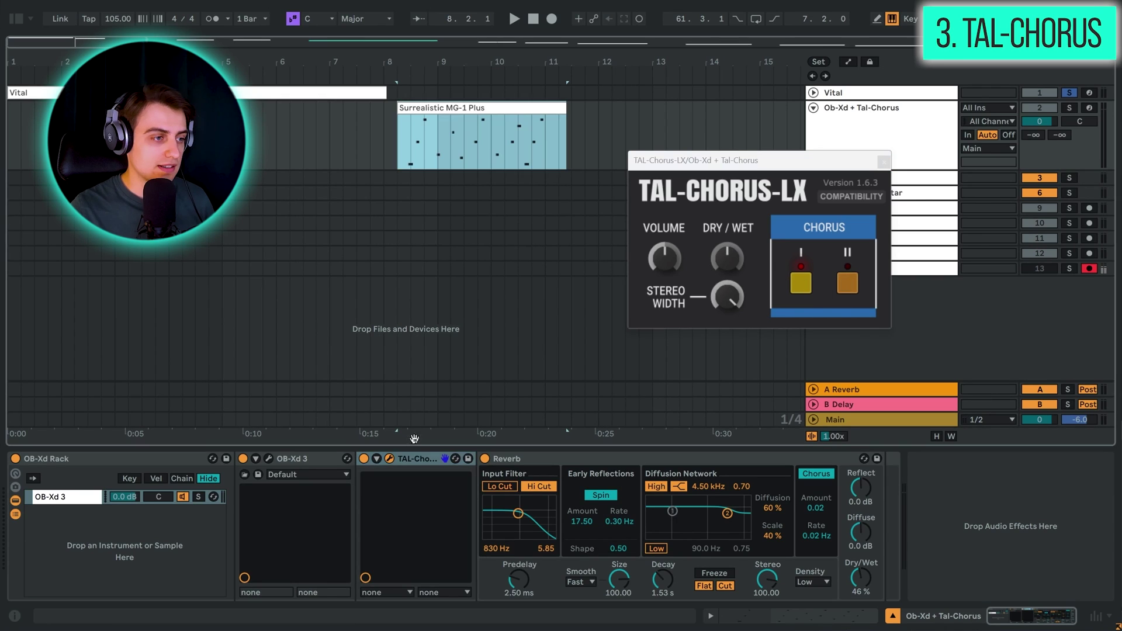
{"action": "left_click", "coordinate": [366, 461]}
{"action": "left_click", "coordinate": [478, 106]}
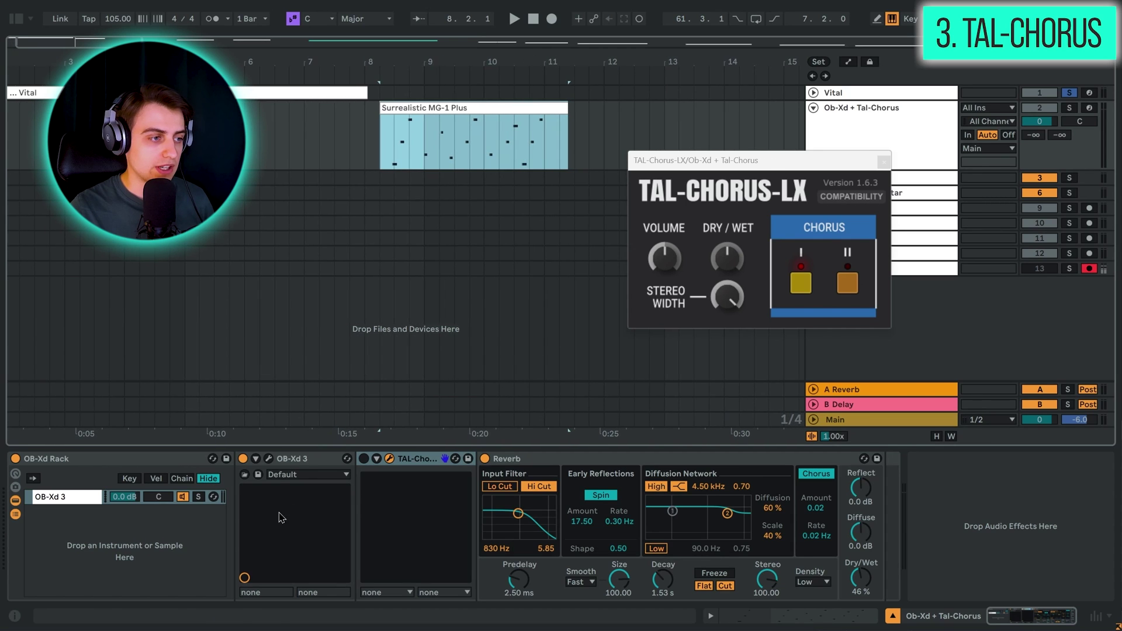
{"action": "left_click", "coordinate": [268, 459]}
{"action": "left_click_drag", "start_coordinate": [573, 126], "coordinate": [583, 192]}
{"action": "key", "text": "space"}
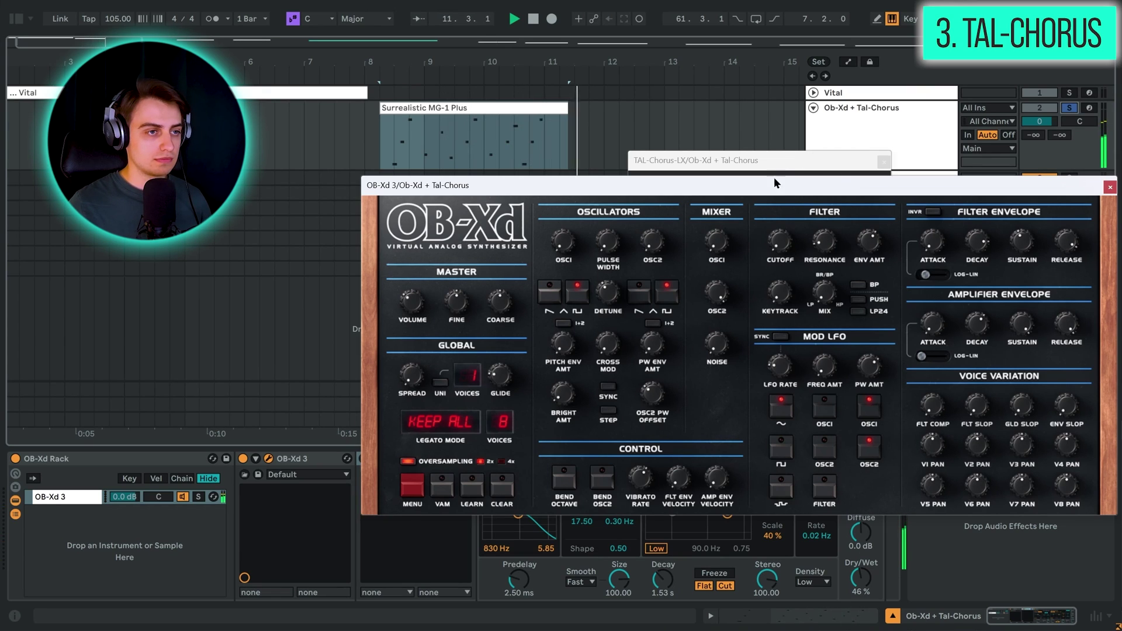
Step: Bring TAL-Chorus-LX back into view and audition the Surrealistic MG-1 Plus clip with the chorus enabled
{"action": "left_click", "coordinate": [706, 175]}
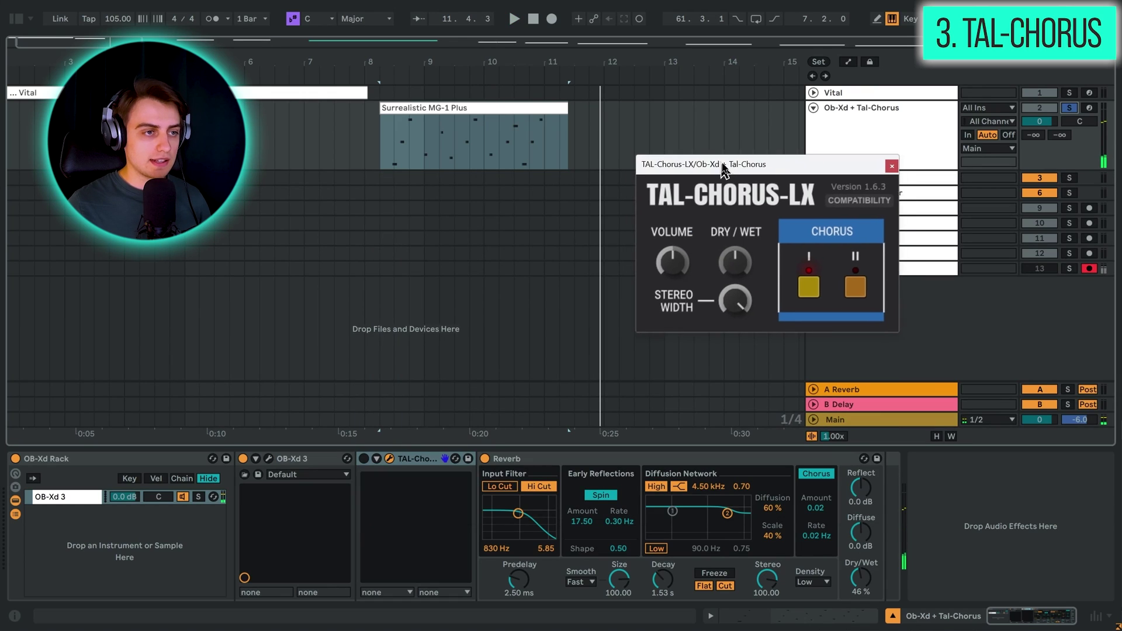
{"action": "key", "text": "space"}
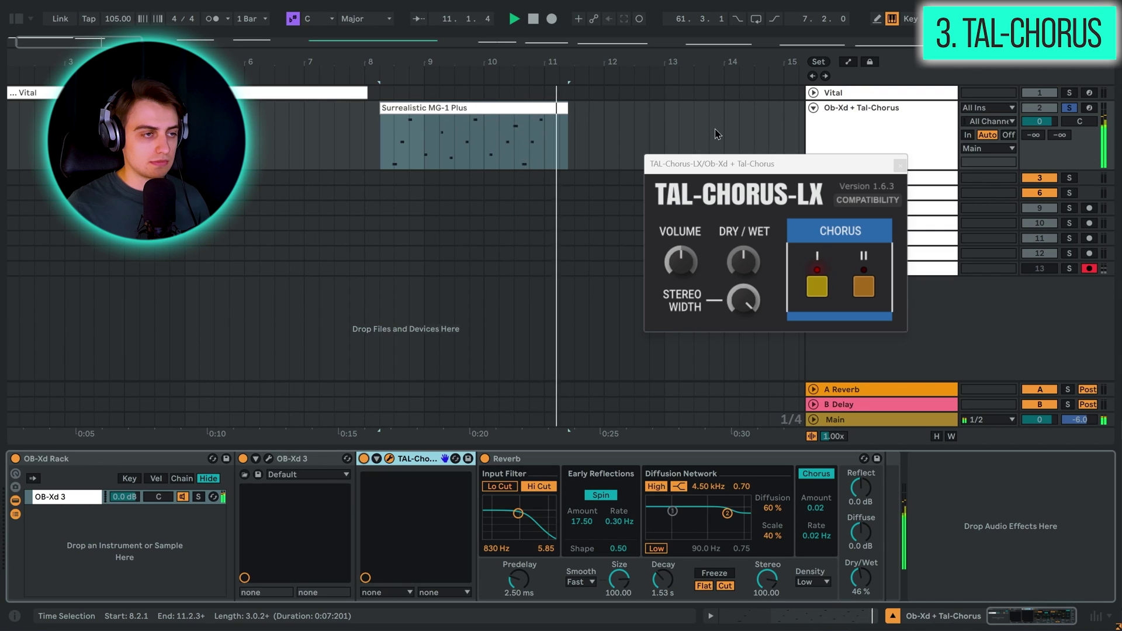
{"action": "key", "text": "space"}
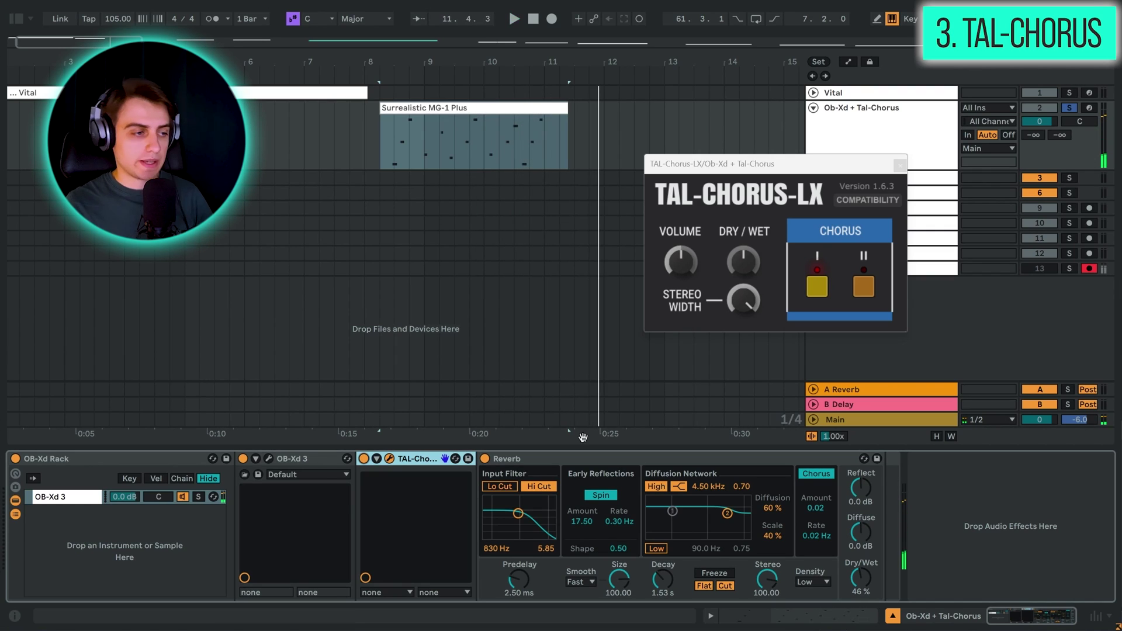
Step: Close the TAL-Chorus-LX window, collapse the Ob-Xd + Tal-Chorus track and unfold the Momentum group
{"action": "left_click", "coordinate": [901, 166]}
{"action": "left_click", "coordinate": [814, 109]}
{"action": "left_click", "coordinate": [815, 127]}
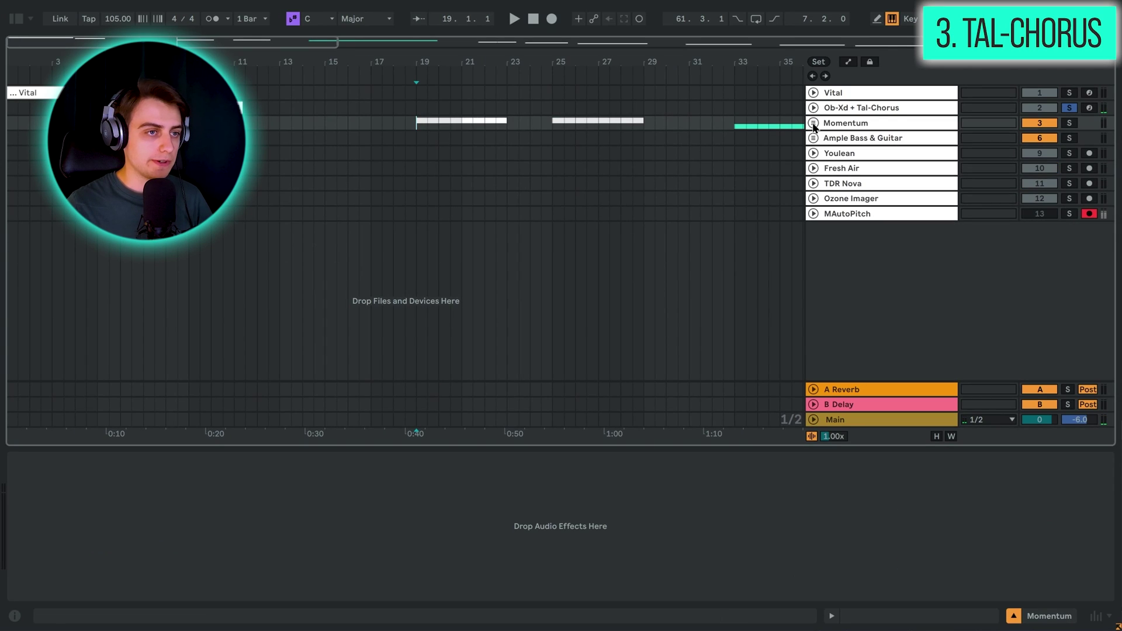
{"action": "left_click", "coordinate": [814, 123]}
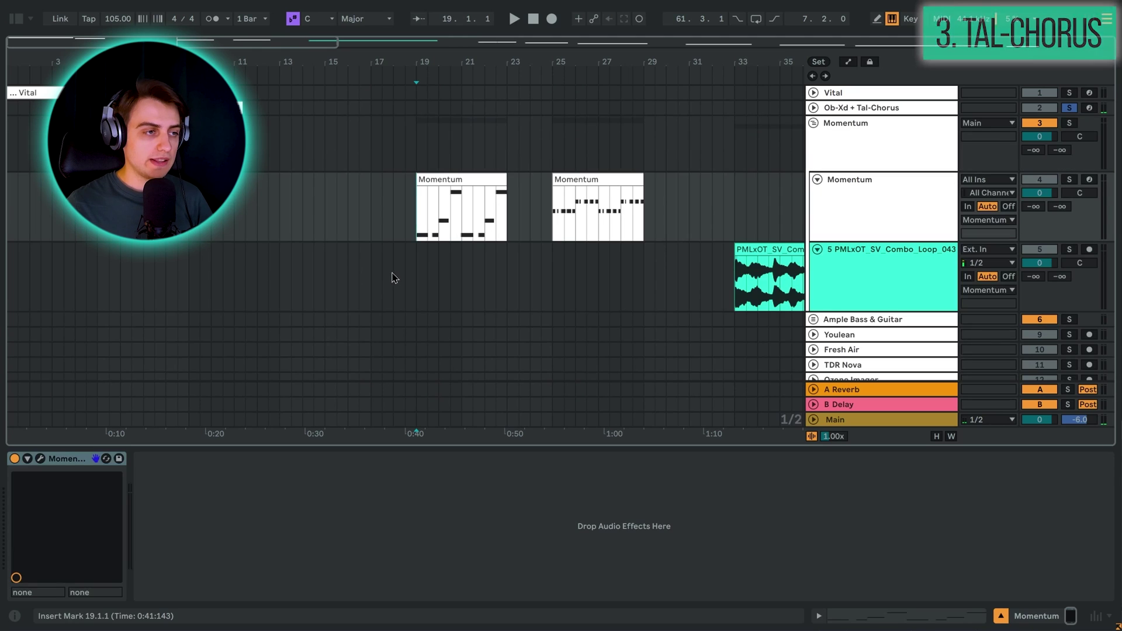
Step: Open the Momentum sampler in a repositioned window and check its sample store browser, leaving the browser hidden
{"action": "left_click", "coordinate": [39, 458]}
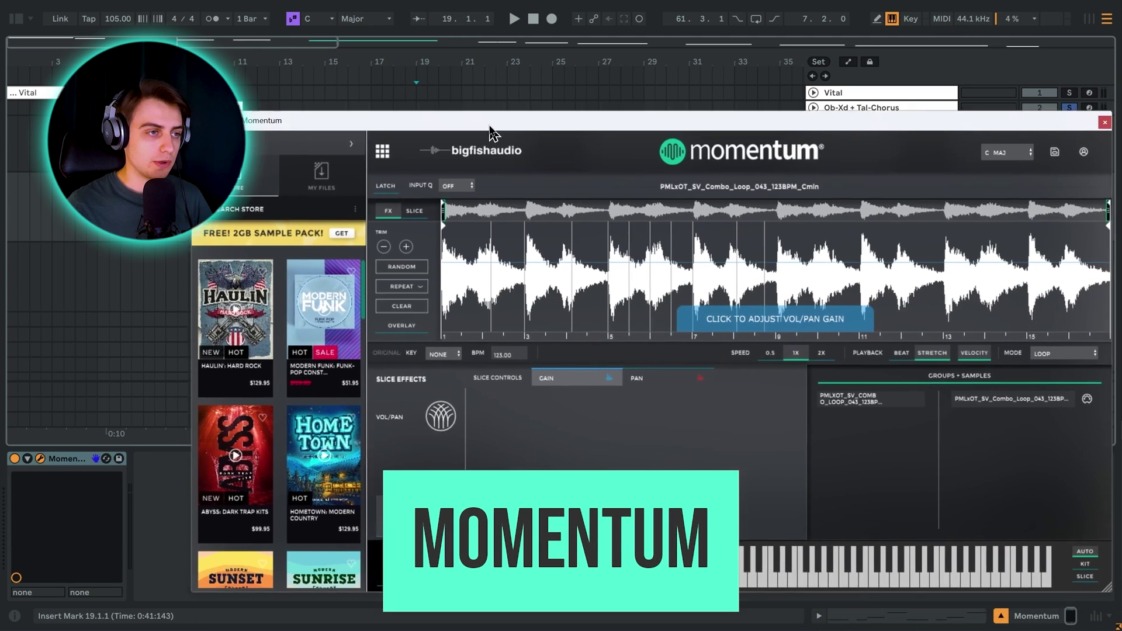
{"action": "left_click_drag", "start_coordinate": [500, 88], "coordinate": [517, 84]}
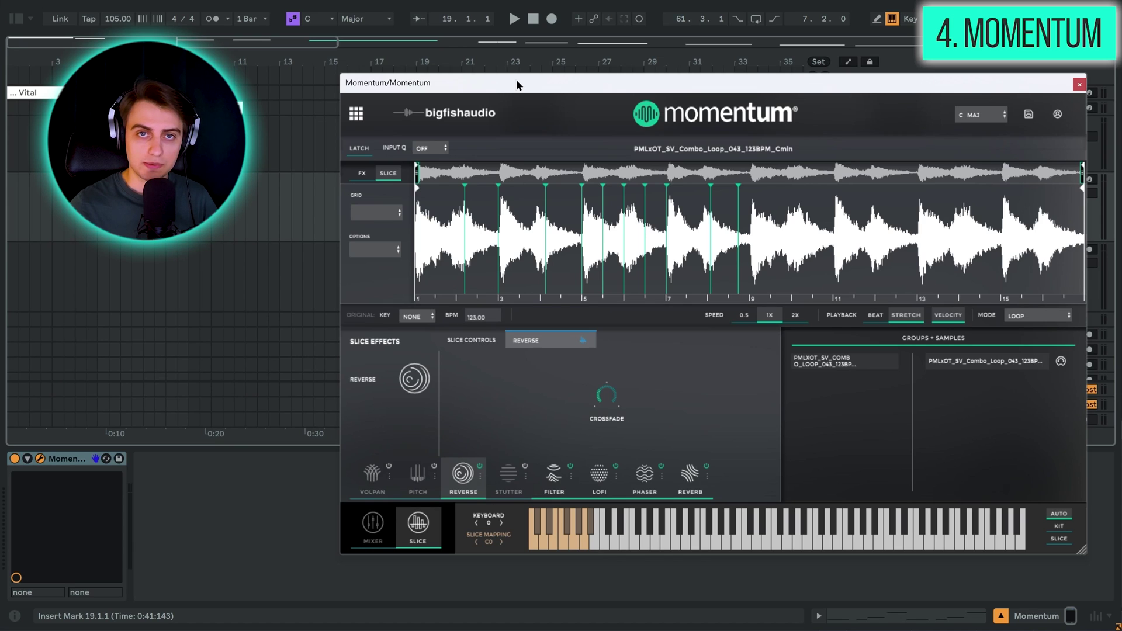
{"action": "left_click", "coordinate": [357, 115]}
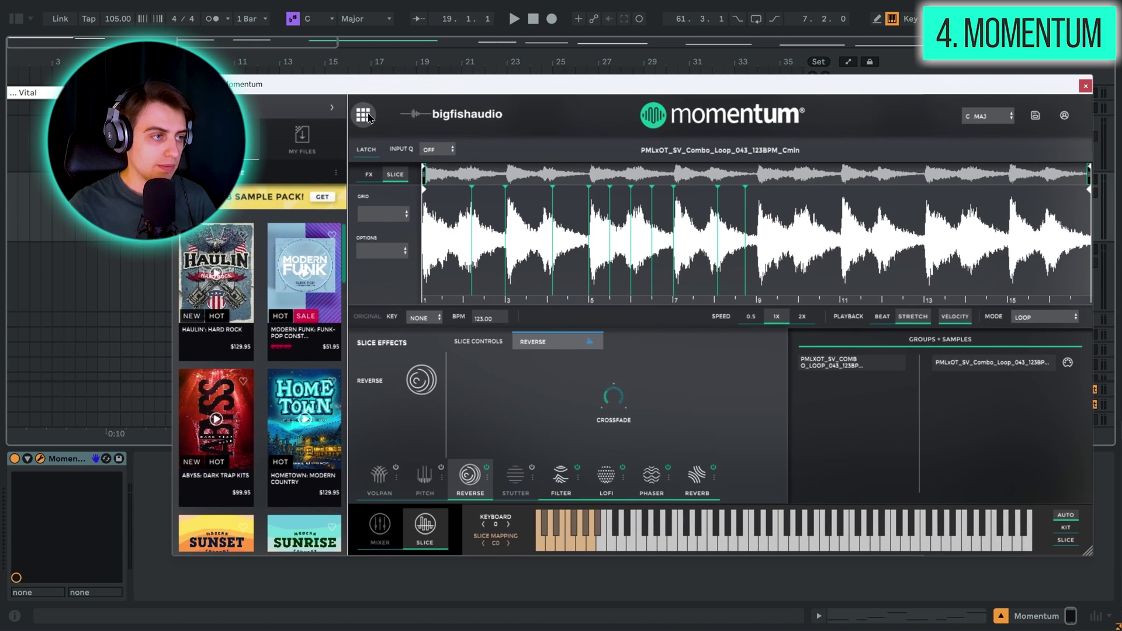
{"action": "left_click", "coordinate": [367, 117]}
{"action": "left_click_drag", "start_coordinate": [395, 95], "coordinate": [576, 100]}
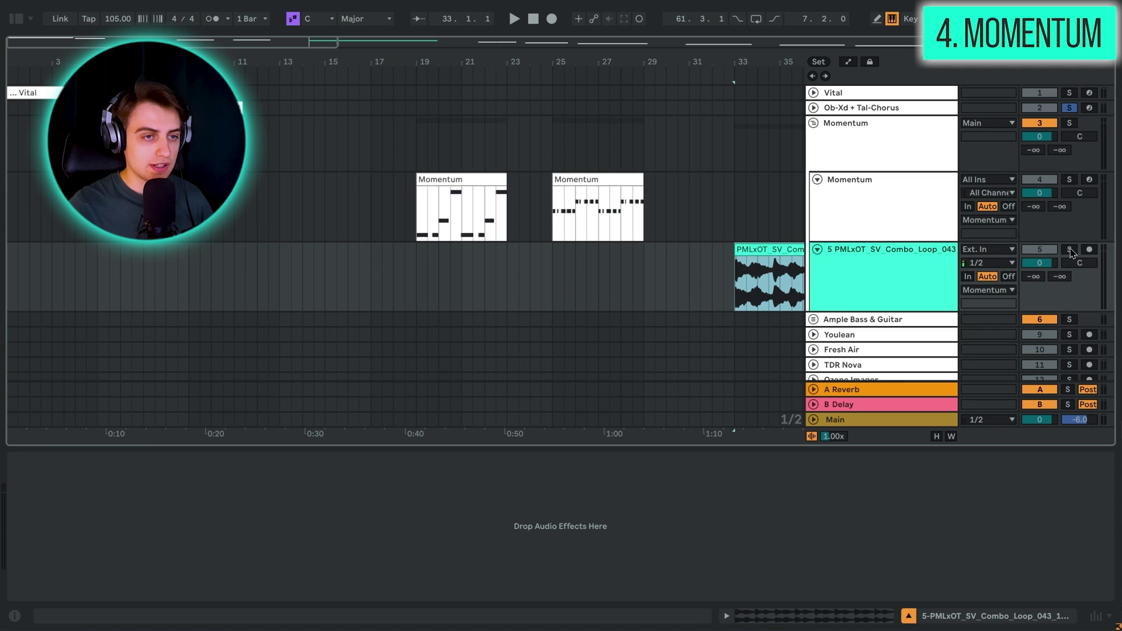
Step: Solo the PMLxOT_SV_Combo_Loop_043 audio track and play its loop from bar 33
{"action": "left_click", "coordinate": [1071, 251]}
{"action": "key", "text": "space"}
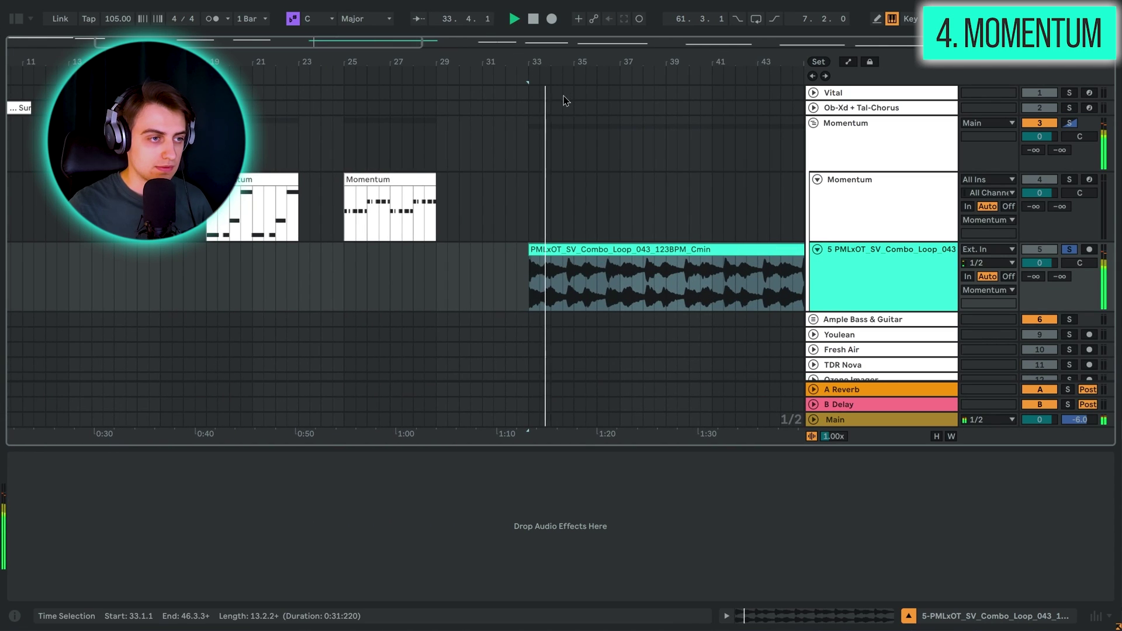
Step: Select the Momentum clip at bar 19 and play it through the Momentum sampler
{"action": "left_click_drag", "start_coordinate": [583, 60], "coordinate": [584, 31]}
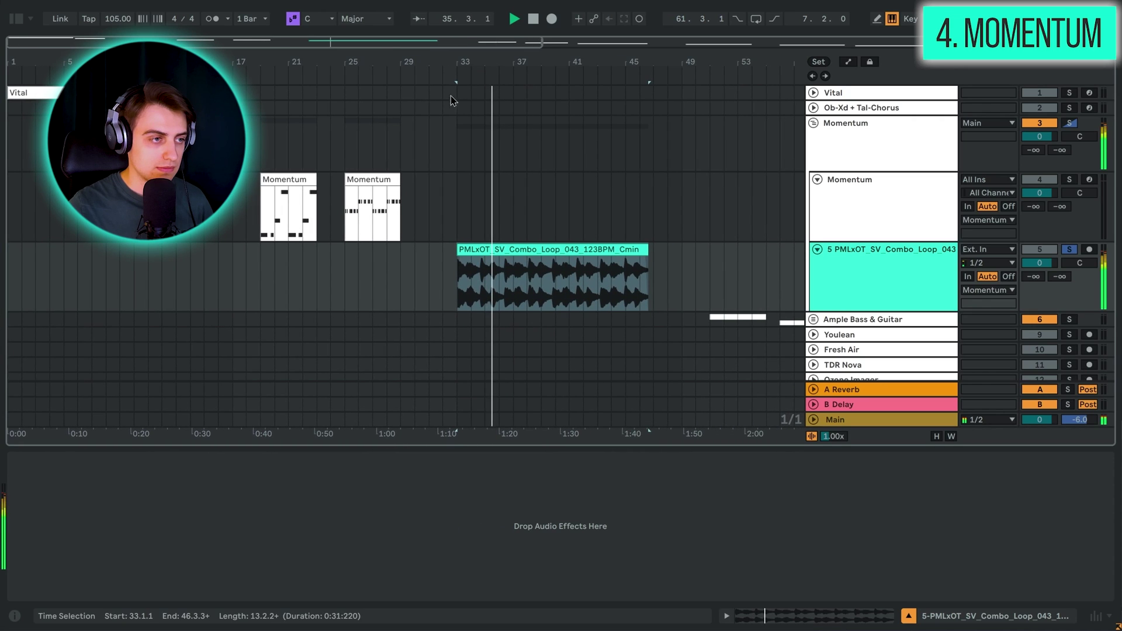
{"action": "left_click", "coordinate": [293, 178]}
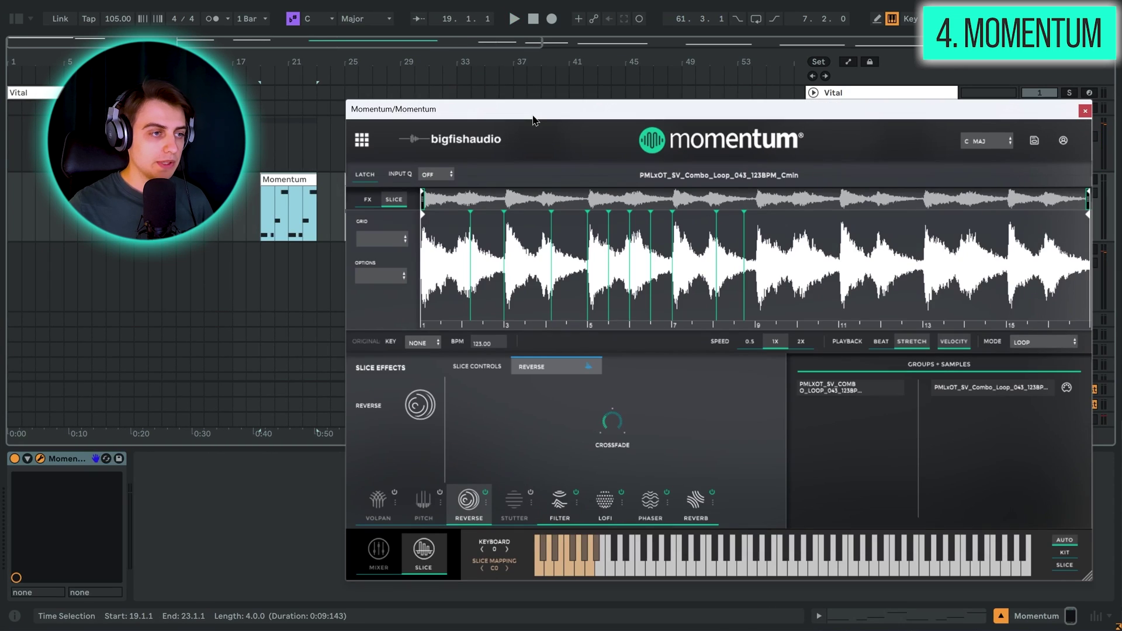
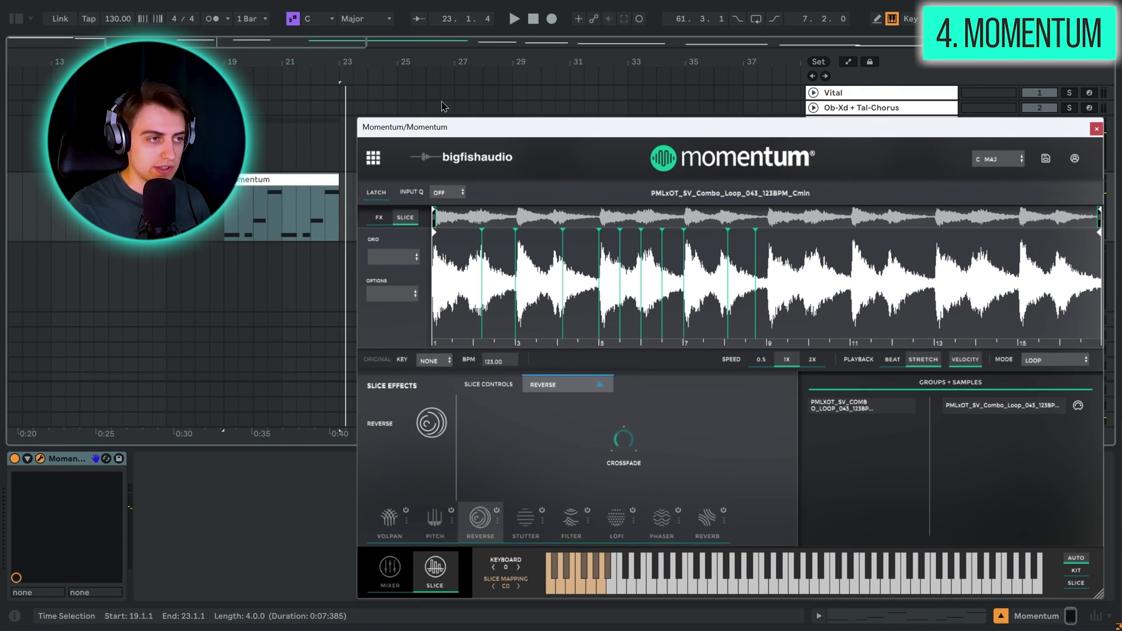
{"action": "key", "text": "space"}
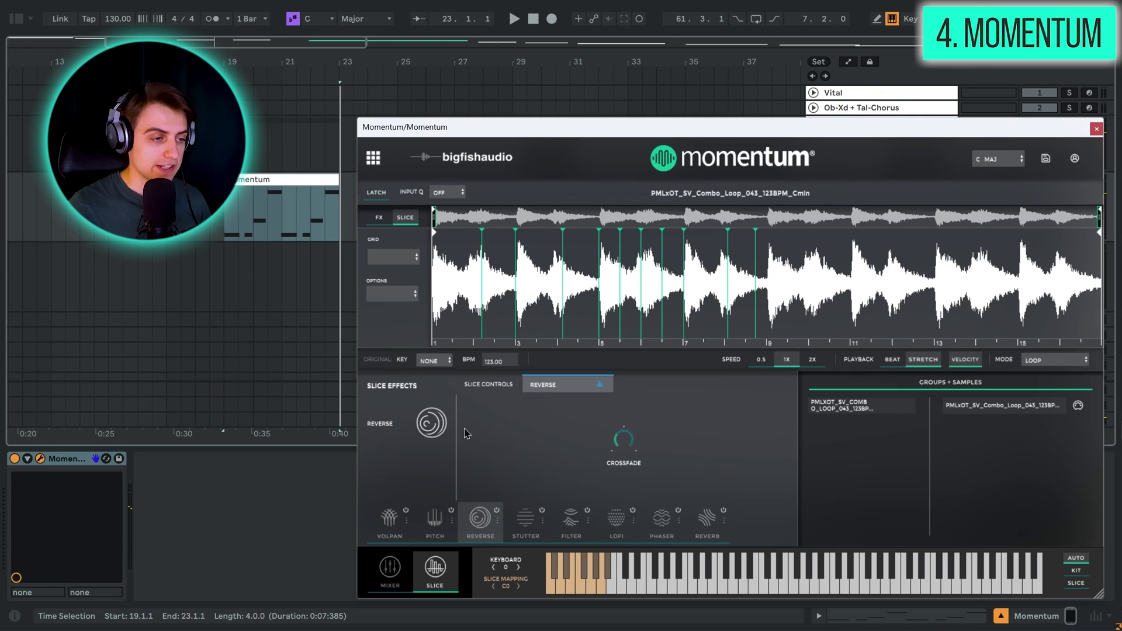
Step: Enable Momentum's Reverse slice effect and audition the clip with the reversed slice
{"action": "left_click", "coordinate": [497, 512]}
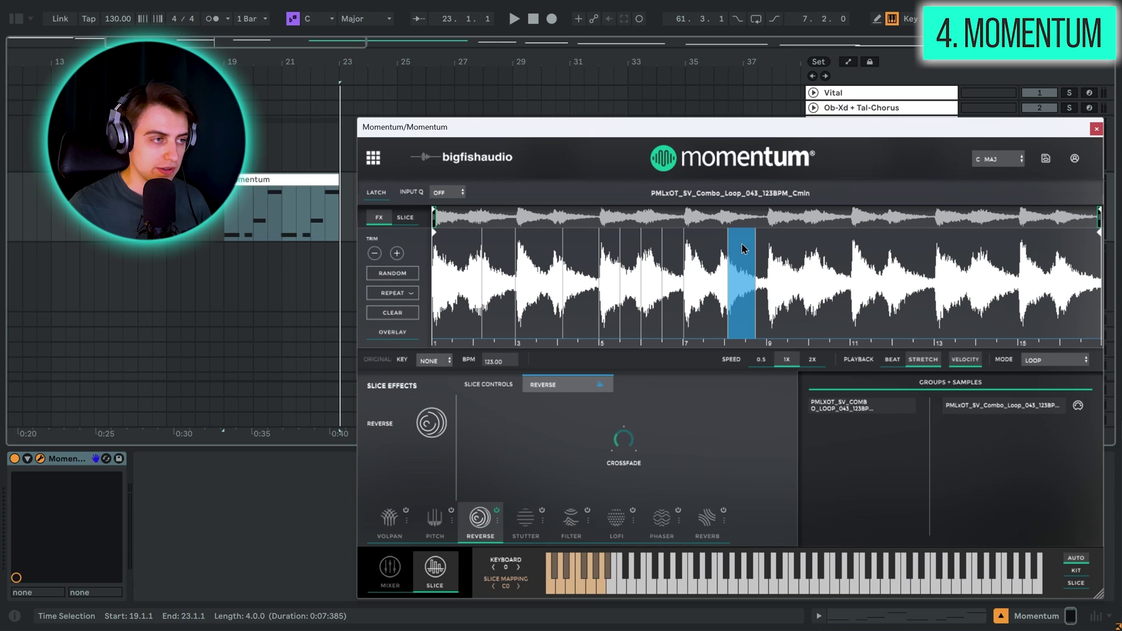
{"action": "key", "text": "space"}
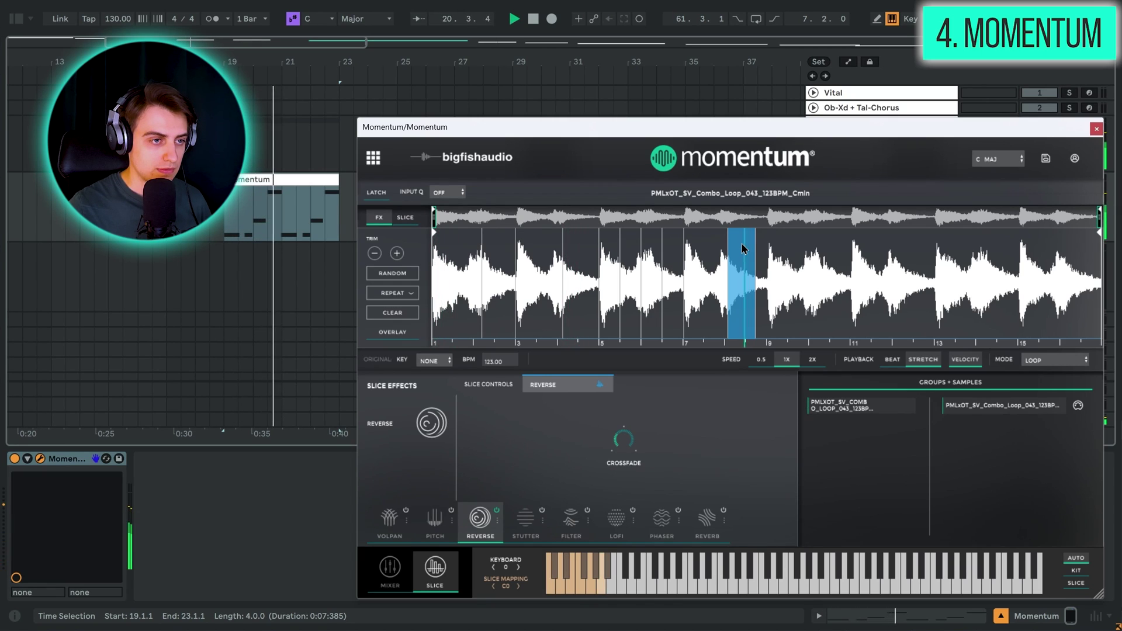
{"action": "key", "text": "space"}
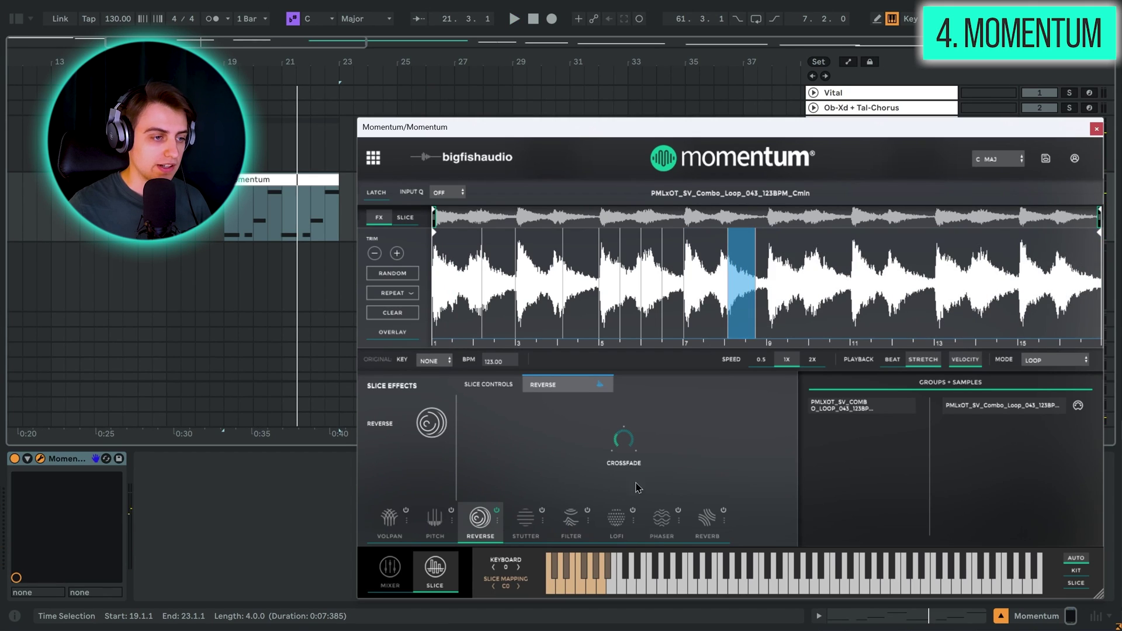
Step: Enable Momentum's Filter, LoFi, Phaser and Reverb slice effects, and display the LoFi and Reverb settings
{"action": "left_click", "coordinate": [588, 511]}
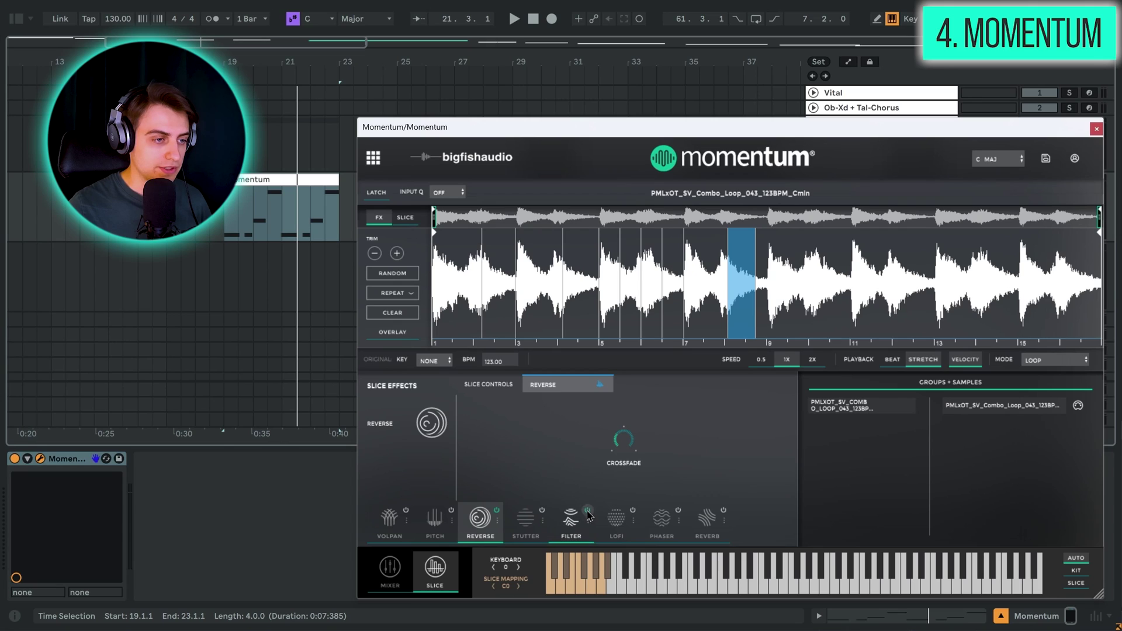
{"action": "left_click", "coordinate": [633, 511]}
{"action": "left_click", "coordinate": [678, 510]}
{"action": "left_click", "coordinate": [724, 511]}
{"action": "left_click", "coordinate": [617, 518]}
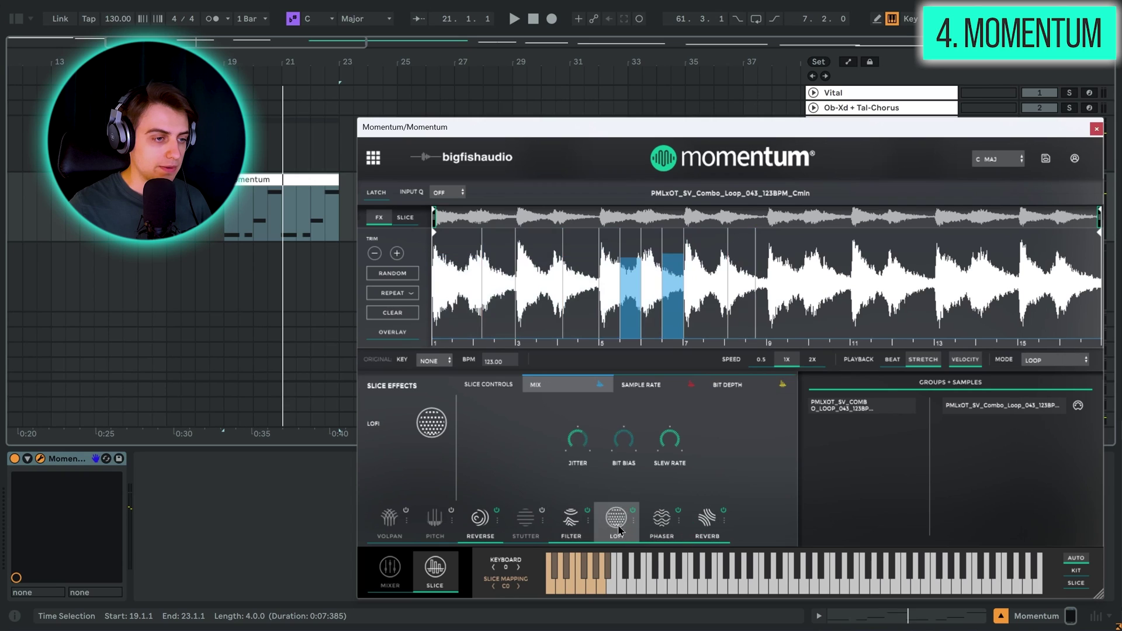
{"action": "left_click", "coordinate": [708, 519]}
Step: Audition the Momentum clip at bar 19 with all enabled effects, then the second clip at bar 25
{"action": "left_click", "coordinate": [308, 178]}
{"action": "key", "text": "space"}
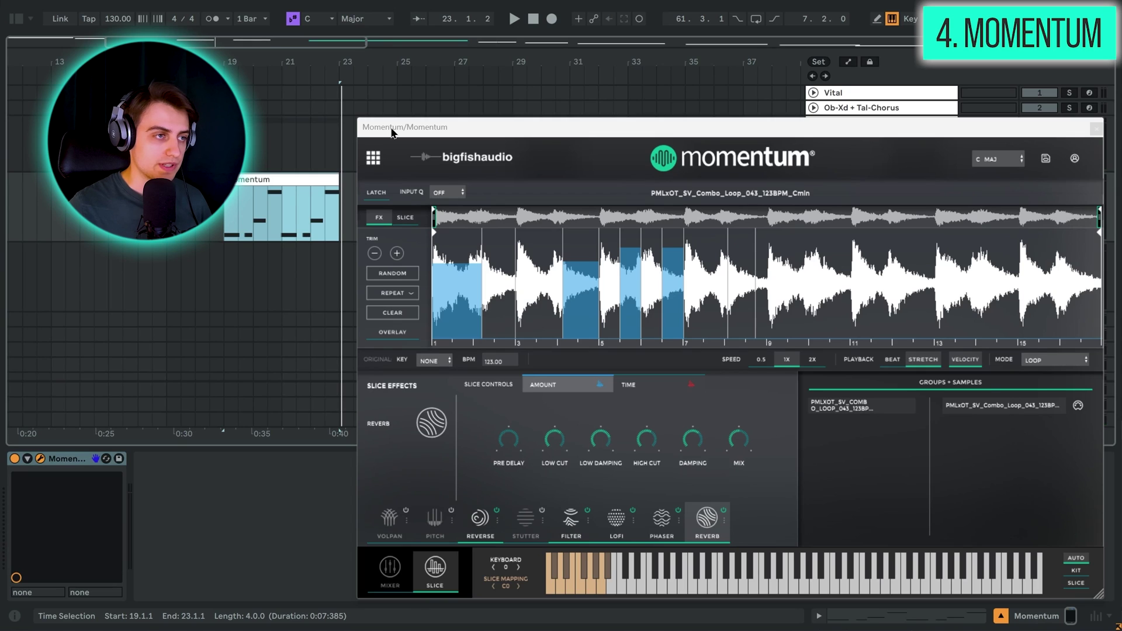
{"action": "scroll", "coordinate": [278, 72], "scroll_direction": "right", "scroll_amount": 6}
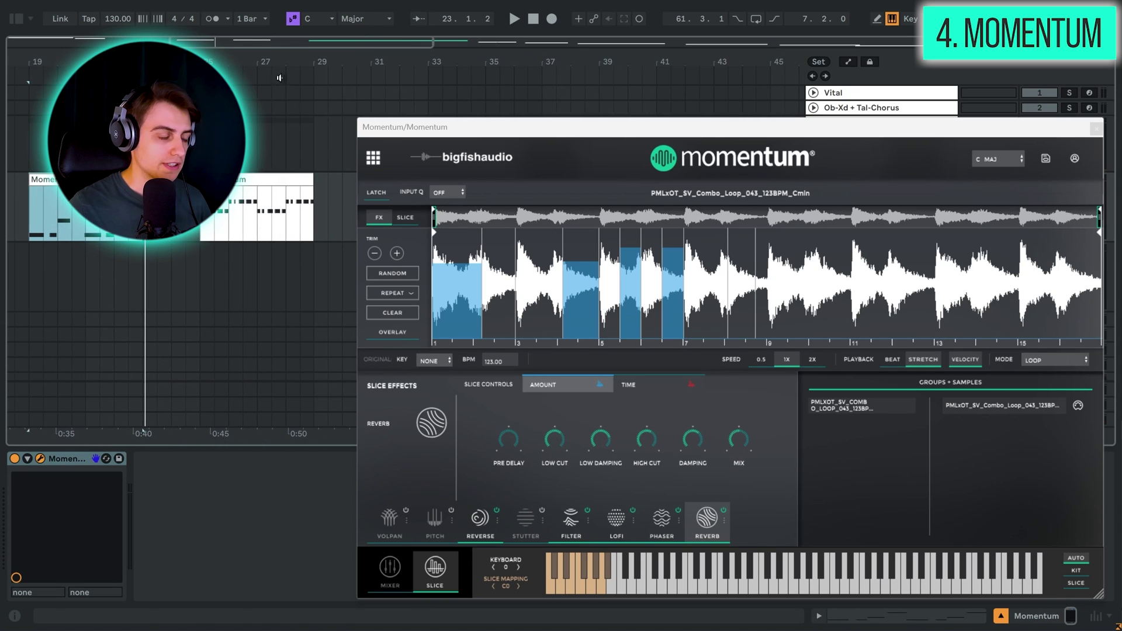
{"action": "key", "text": "Right"}
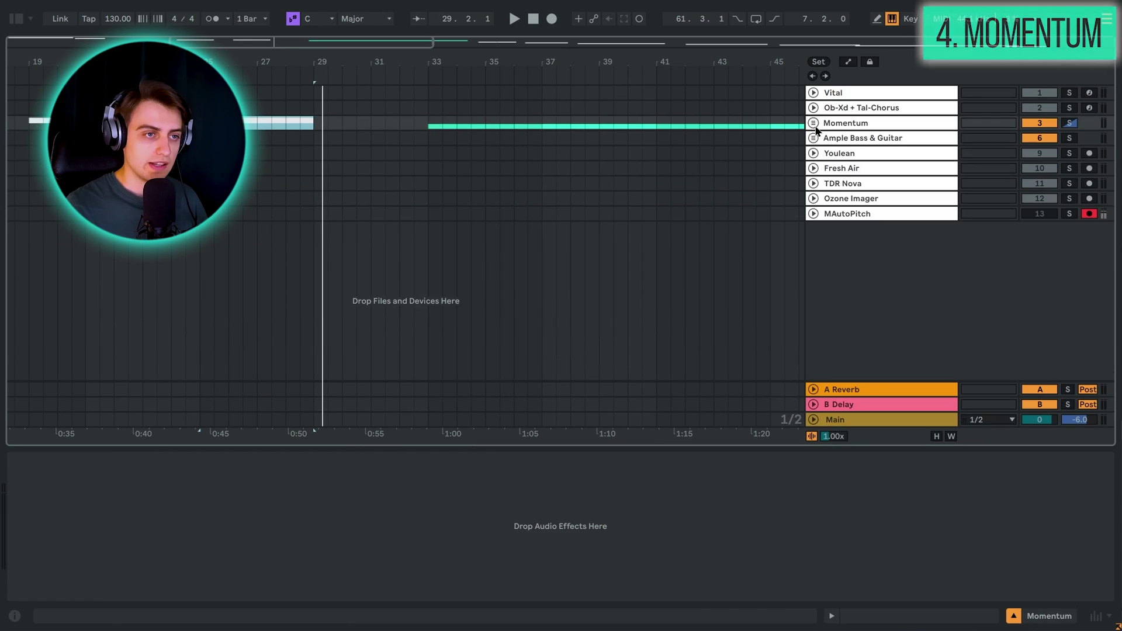
Step: Unfold the Ample Bass & Guitar group, solo the ABPL2 track and select its clip at bar 51
{"action": "left_click", "coordinate": [814, 138]}
{"action": "left_click", "coordinate": [836, 142]}
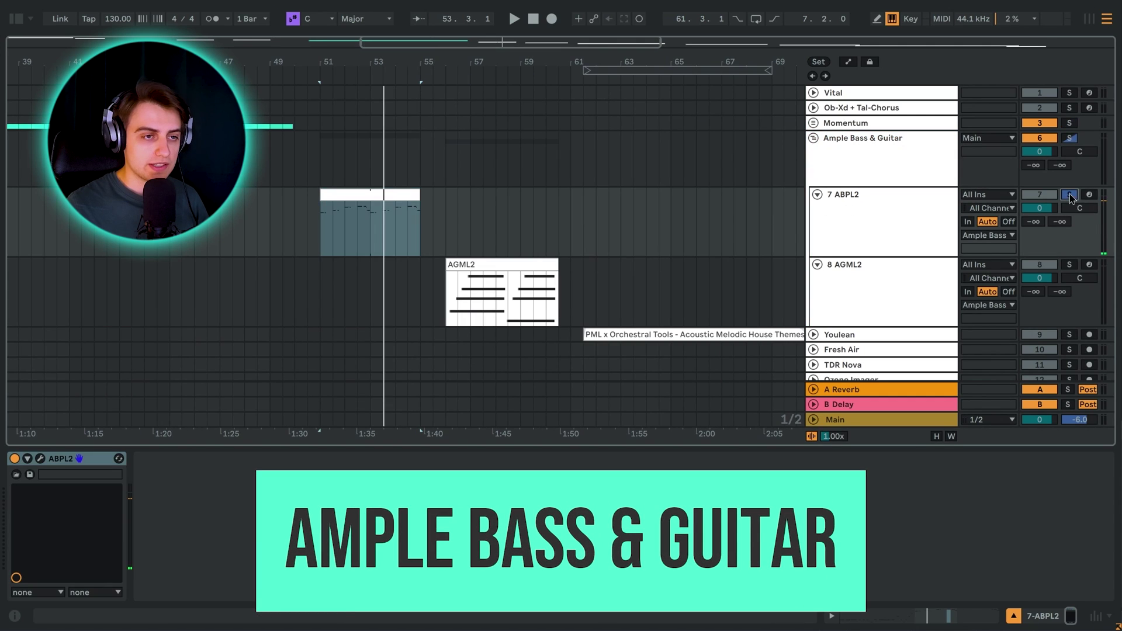
{"action": "left_click", "coordinate": [351, 195]}
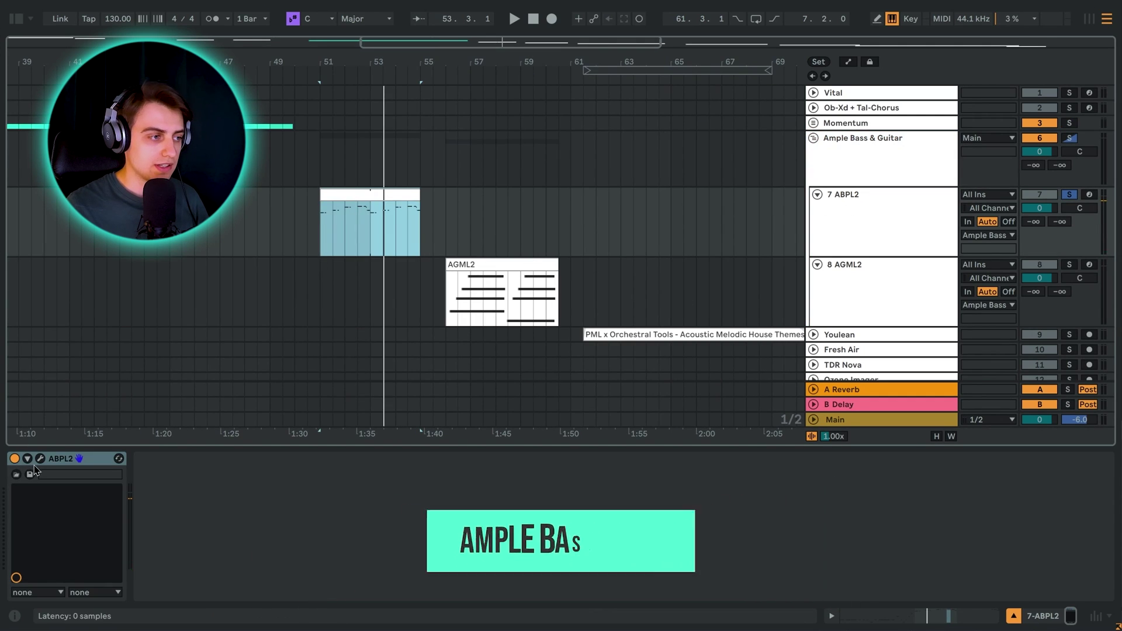
Step: Open Ample Bass P II Lite in a repositioned window and audition the bass clip, hiding the plug-in when done
{"action": "left_click", "coordinate": [40, 459]}
{"action": "left_click_drag", "start_coordinate": [485, 163], "coordinate": [594, 121]}
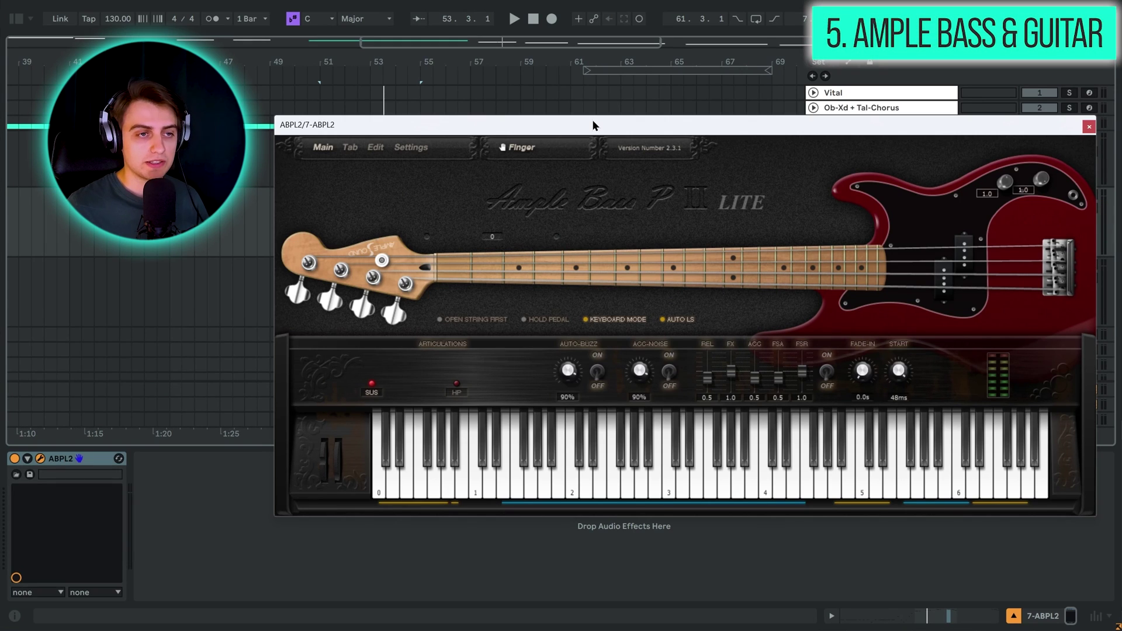
{"action": "left_click_drag", "start_coordinate": [594, 125], "coordinate": [589, 342]}
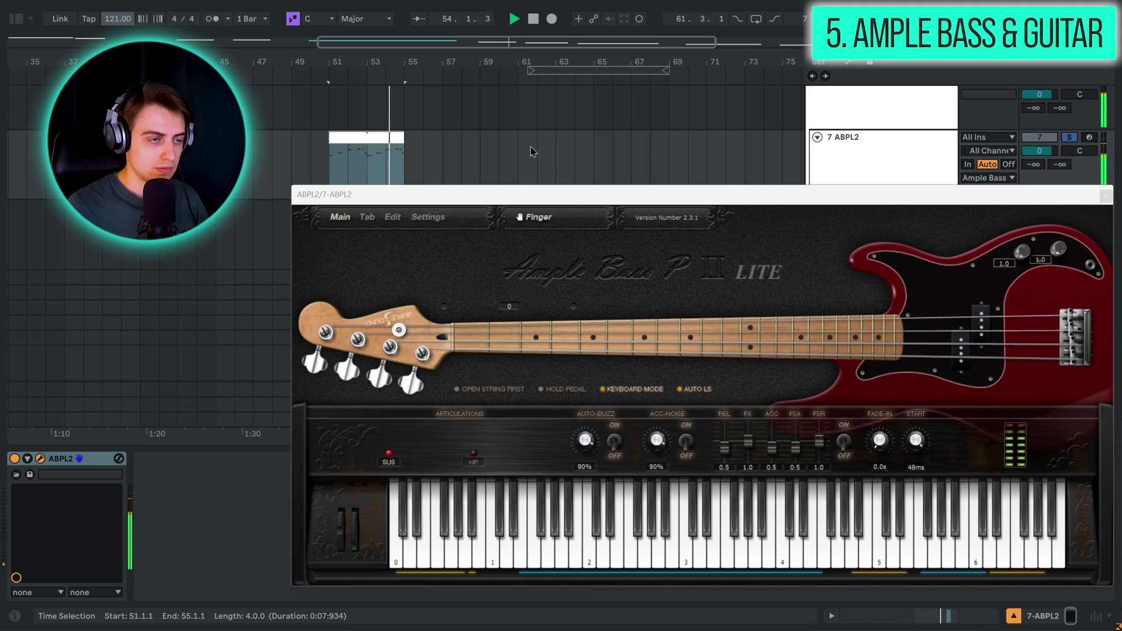
{"action": "key", "text": "ctrl+alt+p"}
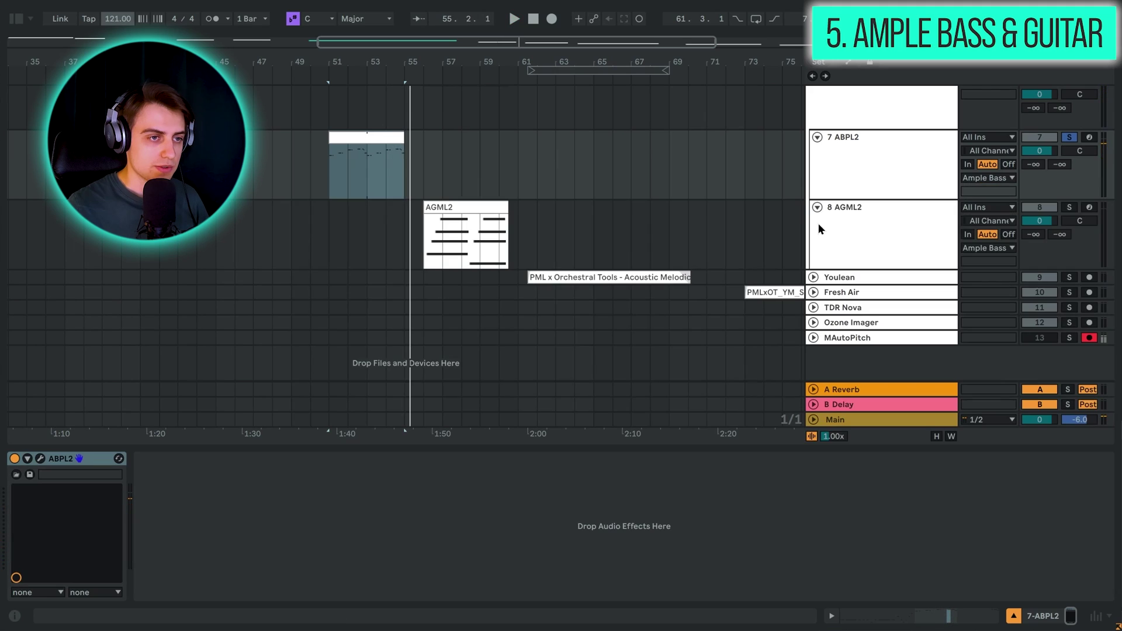
Step: Solo the AGML2 track and audition its clip at bar 56 with the Ample Guitar M II Lite window open
{"action": "left_click", "coordinate": [817, 223]}
{"action": "left_click", "coordinate": [1069, 206]}
{"action": "left_click", "coordinate": [462, 237]}
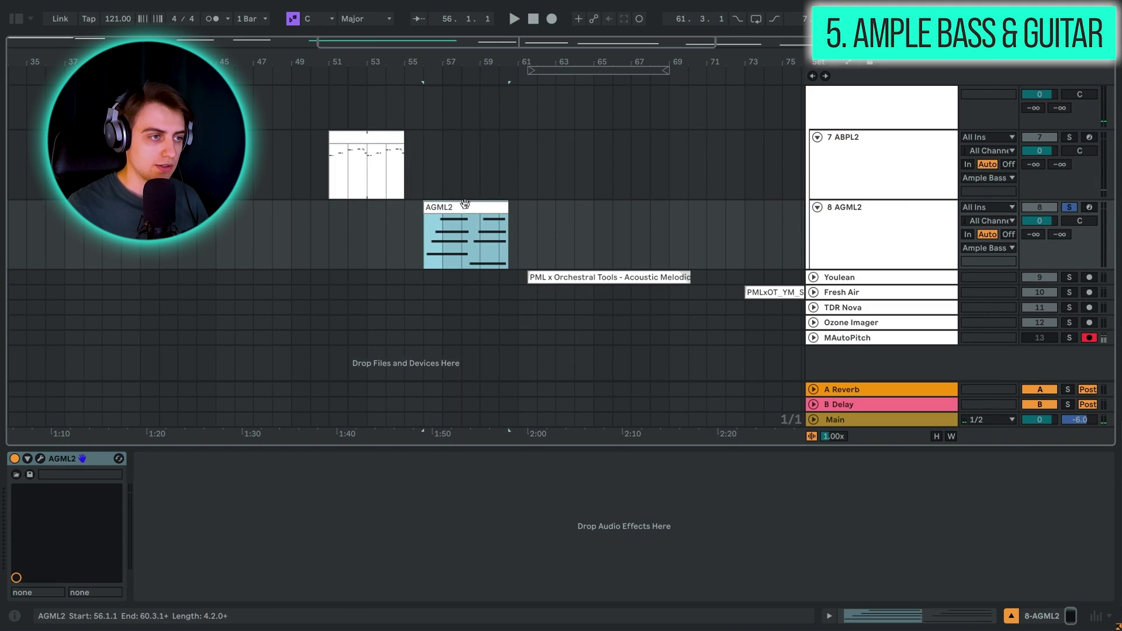
{"action": "left_click", "coordinate": [39, 458]}
{"action": "key", "text": "space"}
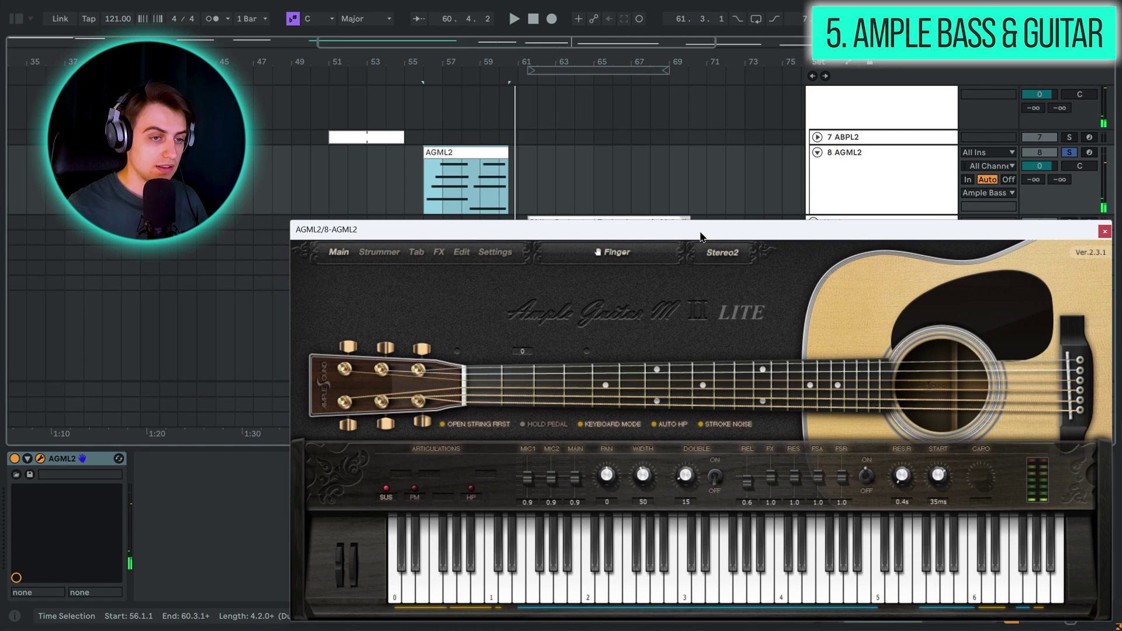
Step: Examine Ample Guitar's FX pedals, return to its Main page and close the plug-in window
{"action": "left_click", "coordinate": [439, 252]}
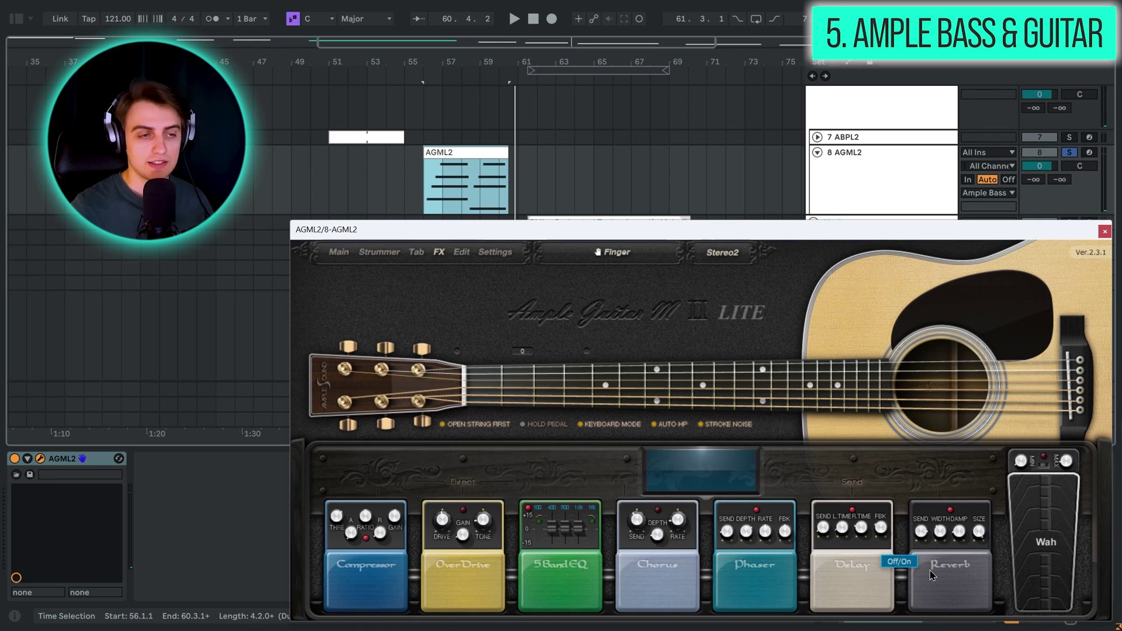
{"action": "left_click", "coordinate": [339, 252]}
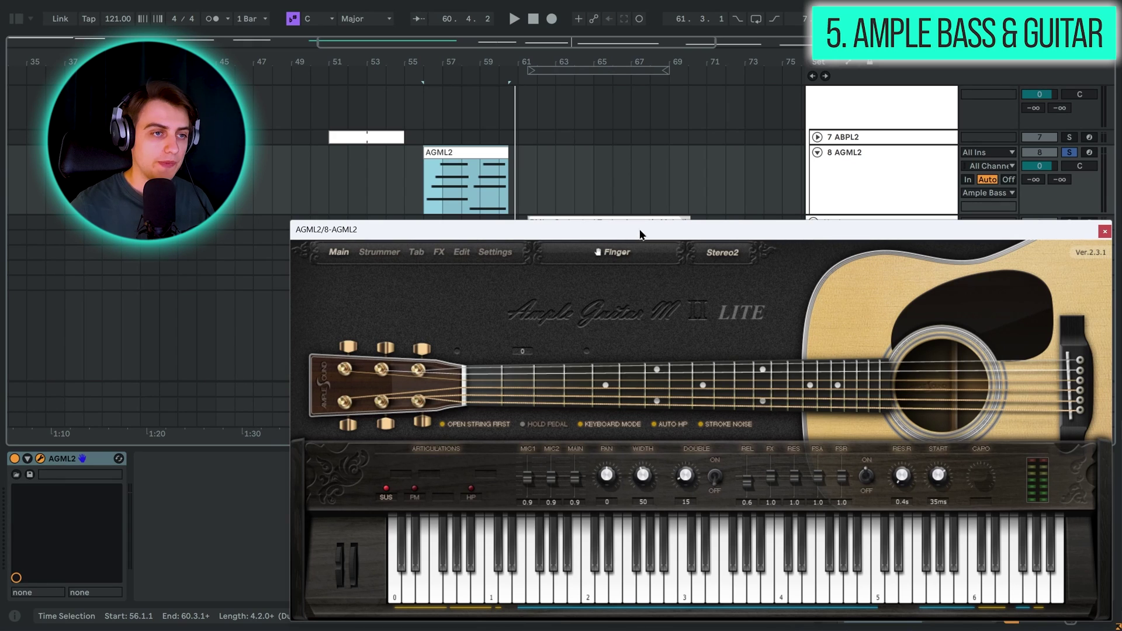
{"action": "left_click", "coordinate": [1105, 231]}
Step: Collapse the Ample Bass & Guitar group in the track list
{"action": "left_click", "coordinate": [871, 176]}
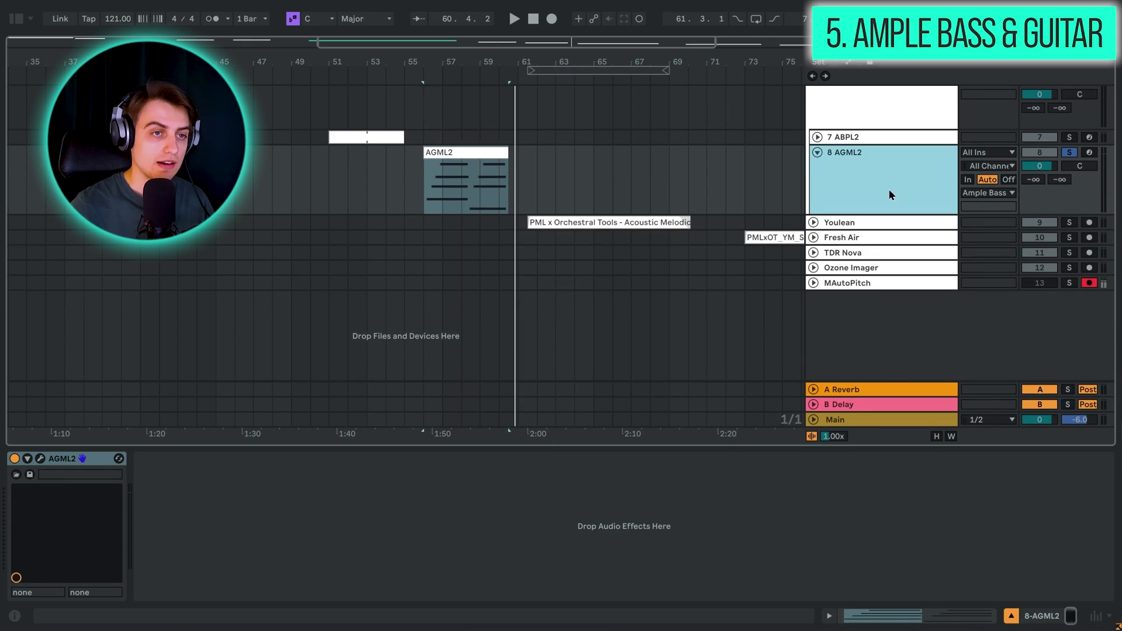
{"action": "scroll", "coordinate": [887, 193], "scroll_direction": "up", "scroll_amount": 2}
{"action": "left_click", "coordinate": [813, 138]}
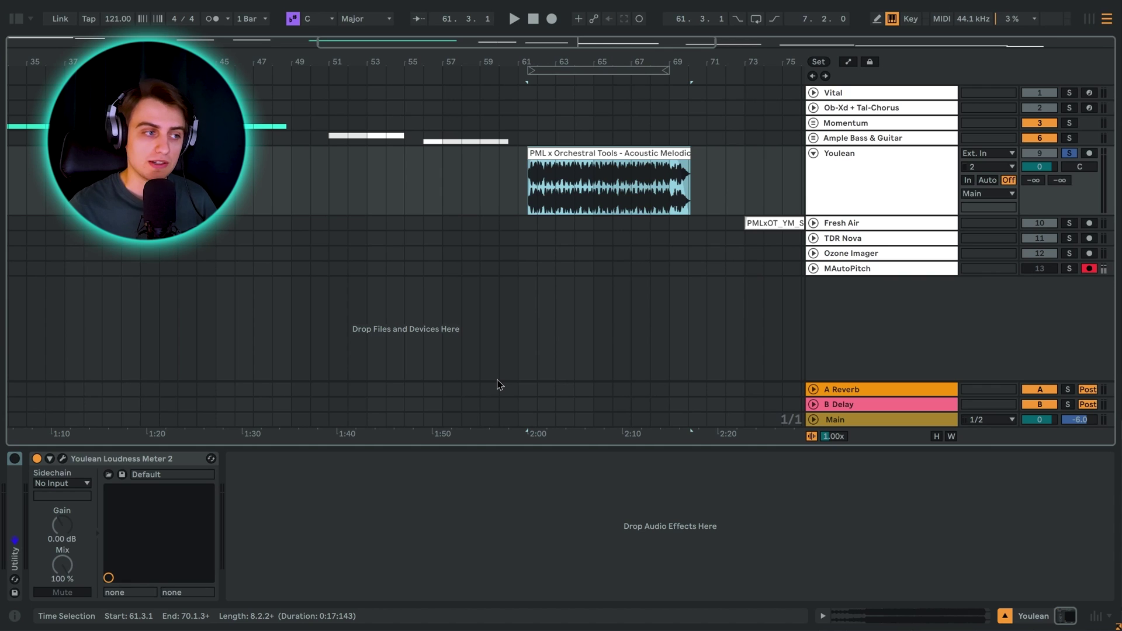
Step: Open Youlean Loudness Meter 2 in a repositioned window and move the Youlean track to the top of the arrangement
{"action": "left_click", "coordinate": [63, 458]}
{"action": "left_click_drag", "start_coordinate": [427, 161], "coordinate": [650, 188]}
{"action": "left_click", "coordinate": [827, 167]}
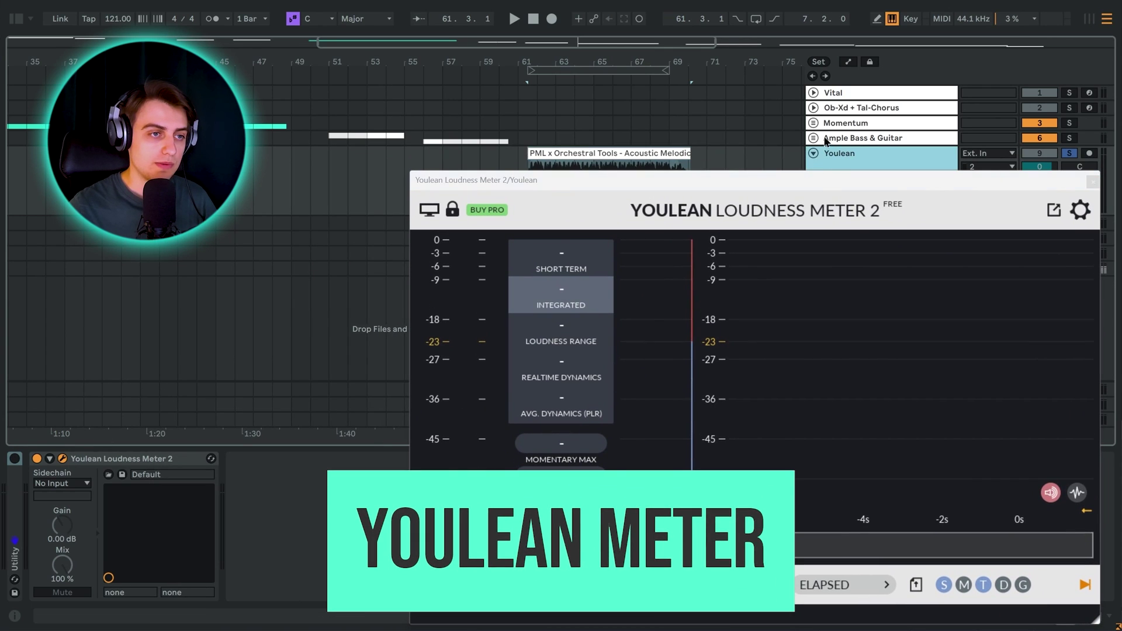
{"action": "left_click_drag", "start_coordinate": [814, 183], "coordinate": [813, 172]}
{"action": "scroll", "coordinate": [760, 128], "scroll_direction": "down", "scroll_amount": 2}
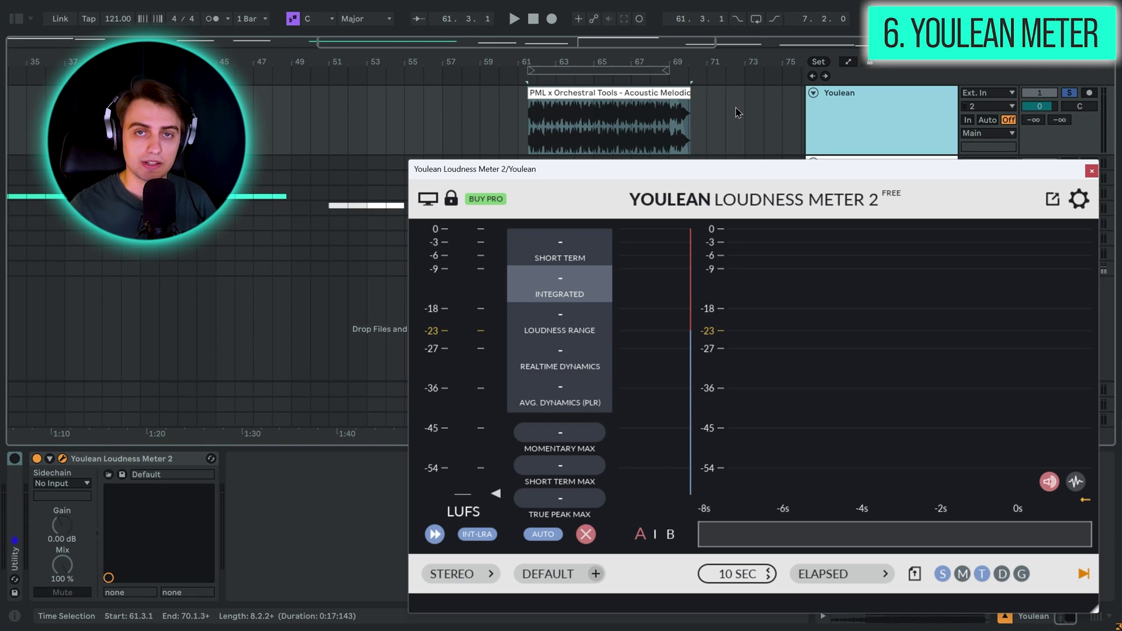
Step: Zoom in on the Youlean track's audio and play it from 65.3.1 to meter its loudness
{"action": "key", "text": "z"}
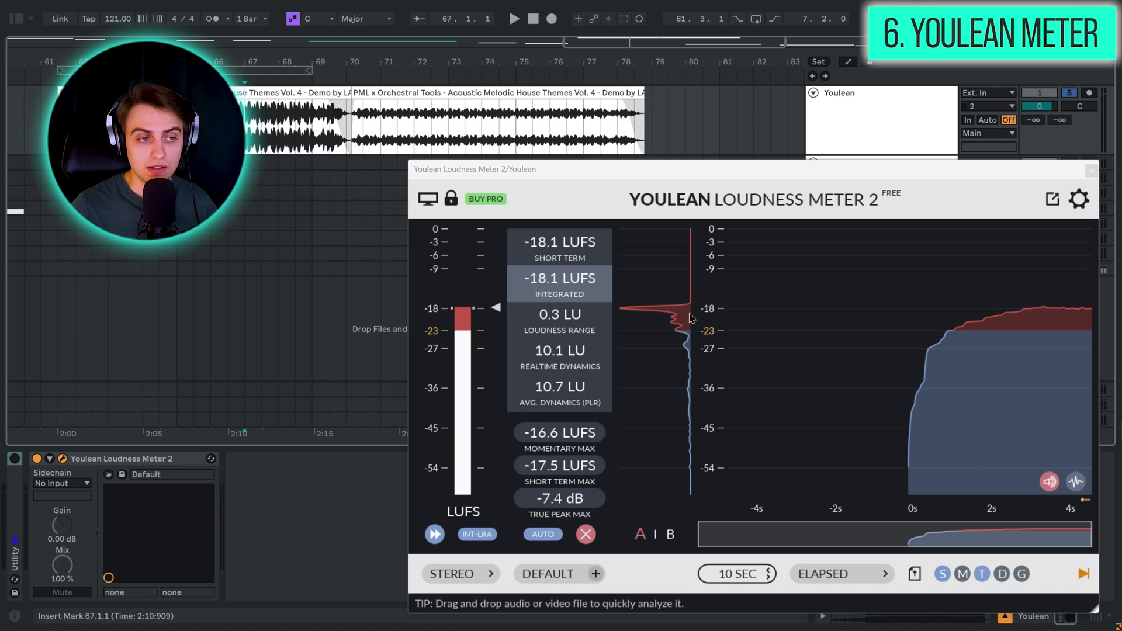
{"action": "left_click", "coordinate": [202, 129]}
{"action": "key", "text": "space"}
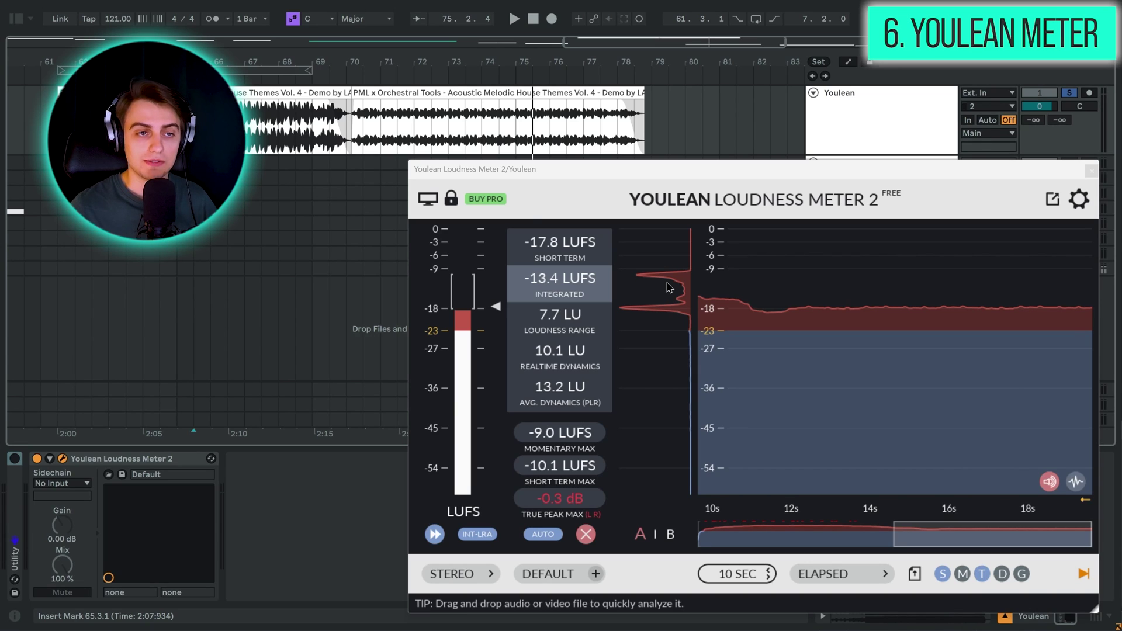
Step: Hide the loudness meter, collapse the Youlean track and unfold the Fresh Air track directly beneath it
{"action": "key", "text": "ctrl+alt+p"}
{"action": "left_click", "coordinate": [813, 92]}
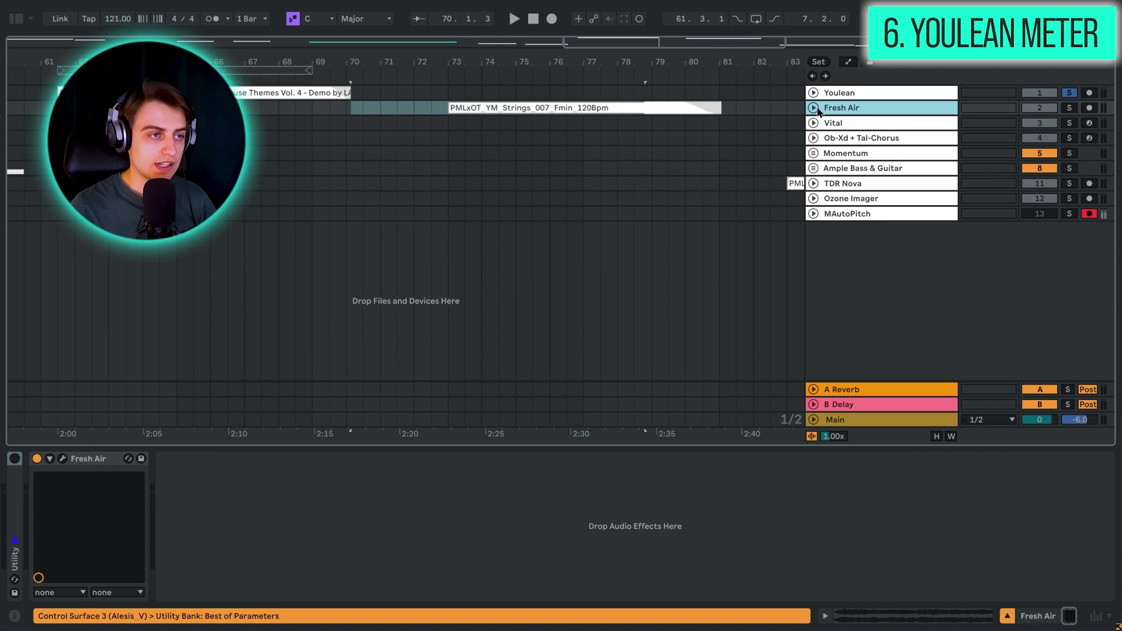
{"action": "left_click", "coordinate": [813, 108]}
Step: Select the PMLxOT_YM_Strings_007 clip and show the Fresh Air plug-in in a window moved clear of it
{"action": "left_click", "coordinate": [669, 111]}
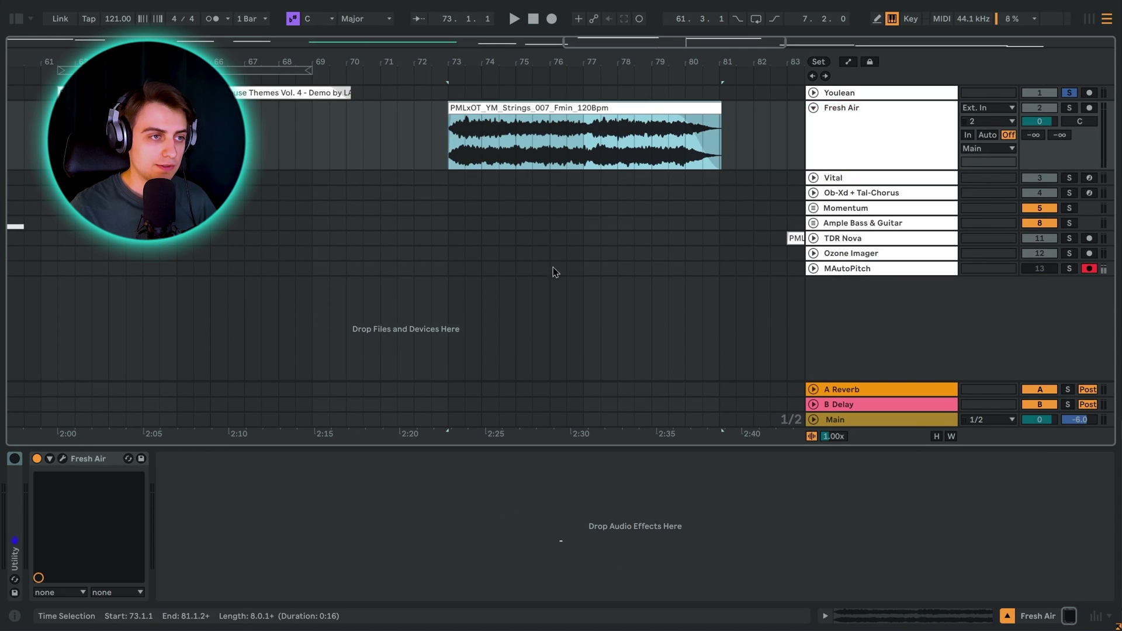
{"action": "key", "text": "ctrl+alt+p"}
{"action": "left_click_drag", "start_coordinate": [541, 105], "coordinate": [727, 195]}
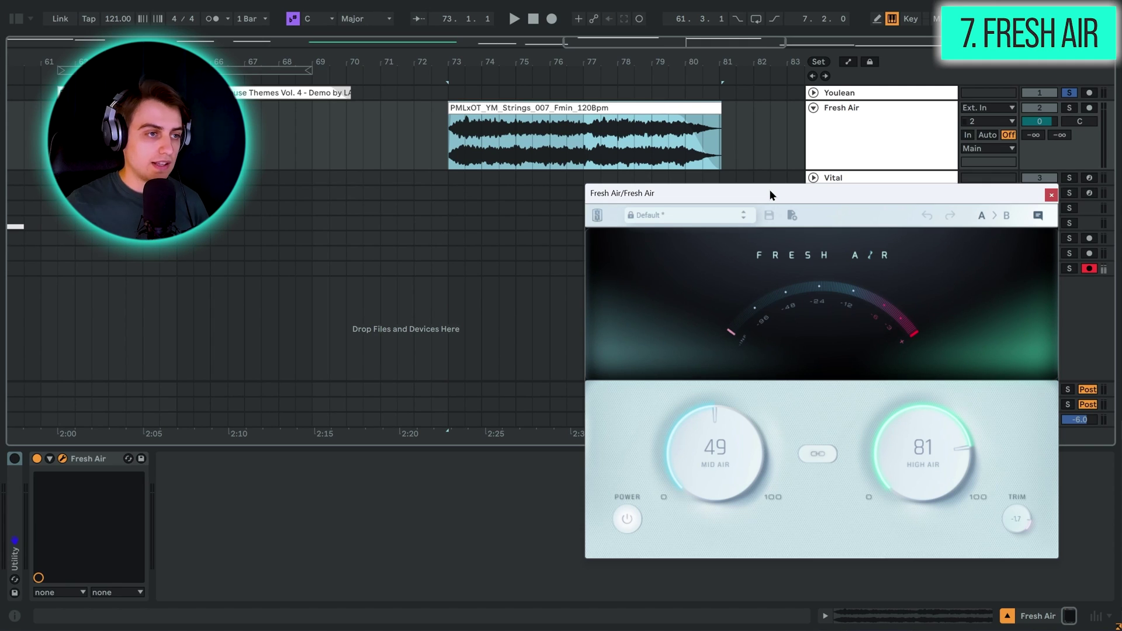
Step: Solo the Fresh Air track and audition its strings clip from bar 73 with the Fresh Air device bypassed
{"action": "left_click", "coordinate": [444, 144]}
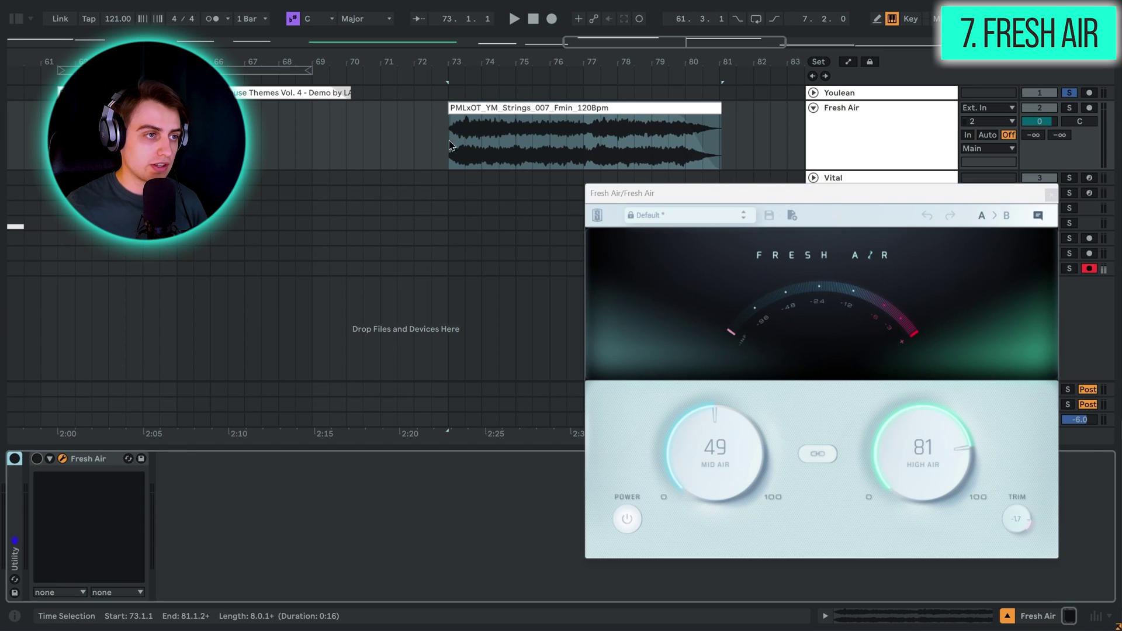
{"action": "left_click", "coordinate": [510, 122]}
{"action": "scroll", "coordinate": [683, 93], "scroll_direction": "right", "scroll_amount": 4}
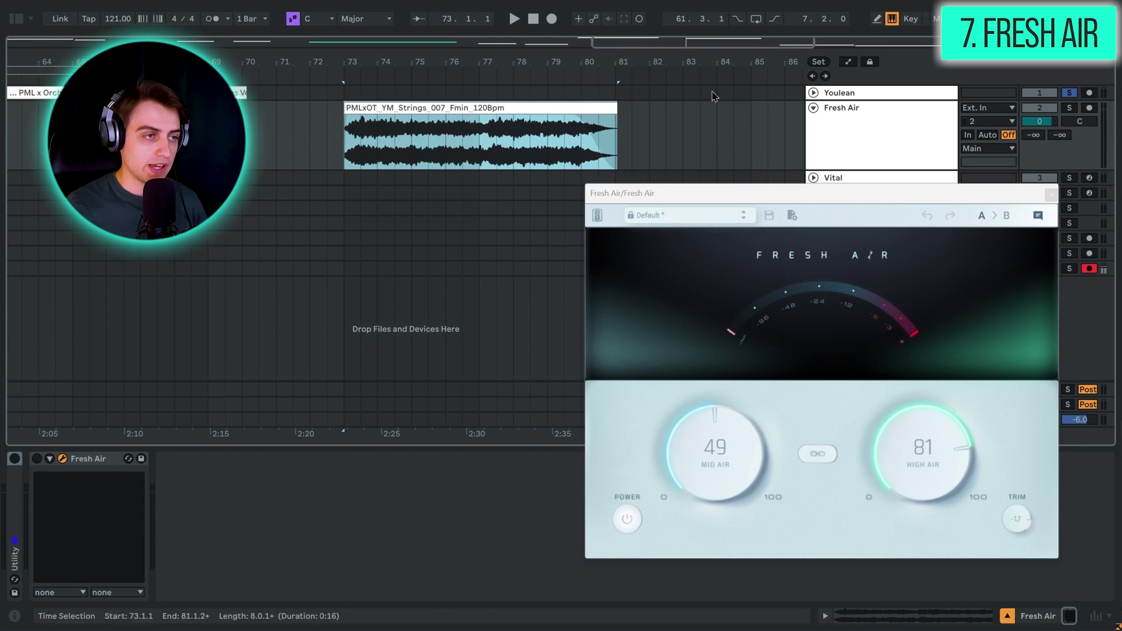
{"action": "key", "text": "ctrl+z"}
{"action": "key", "text": "space"}
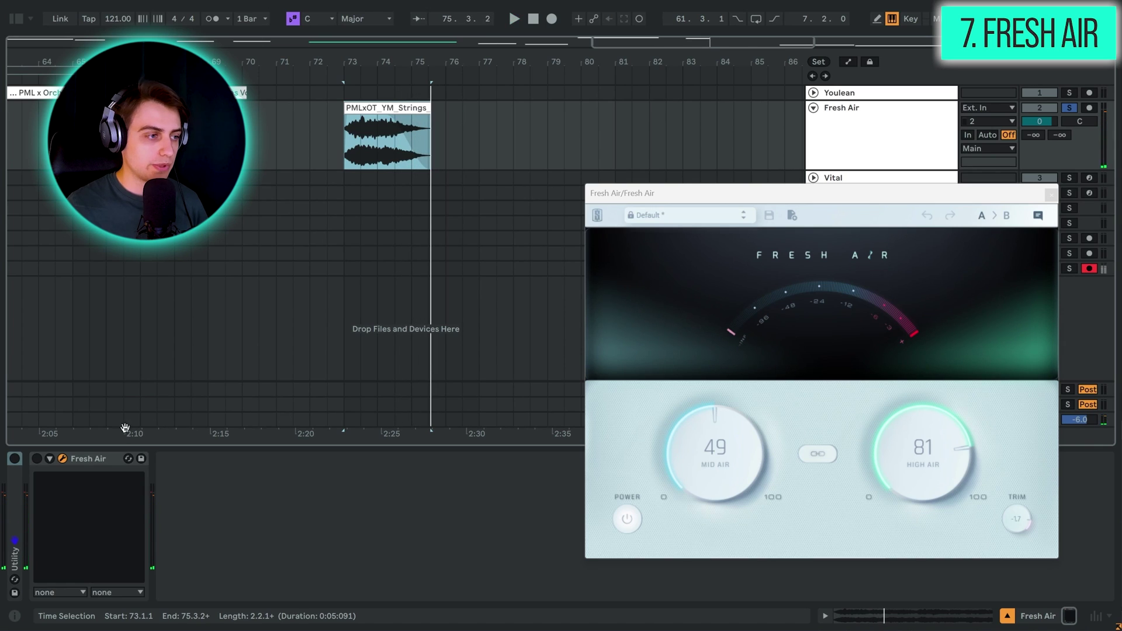
Step: Re-enable Fresh Air and replay the strings clip for comparison, and extend the clip's end to 80.3.1
{"action": "left_click", "coordinate": [37, 458]}
{"action": "key", "text": "space"}
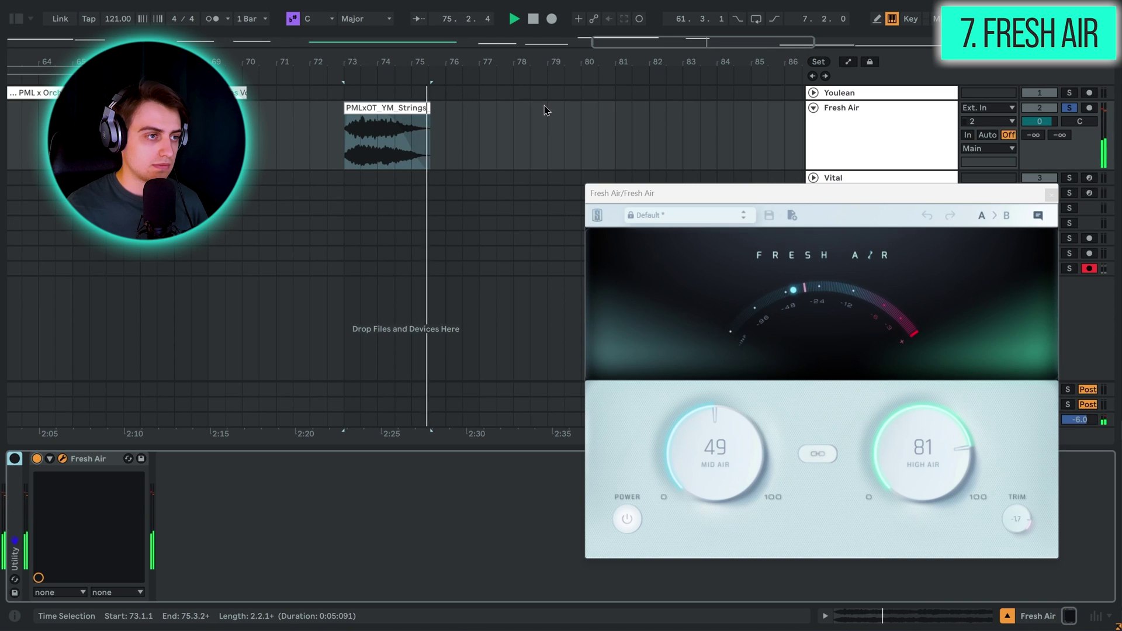
{"action": "key", "text": "space"}
{"action": "left_click_drag", "start_coordinate": [431, 111], "coordinate": [592, 114]}
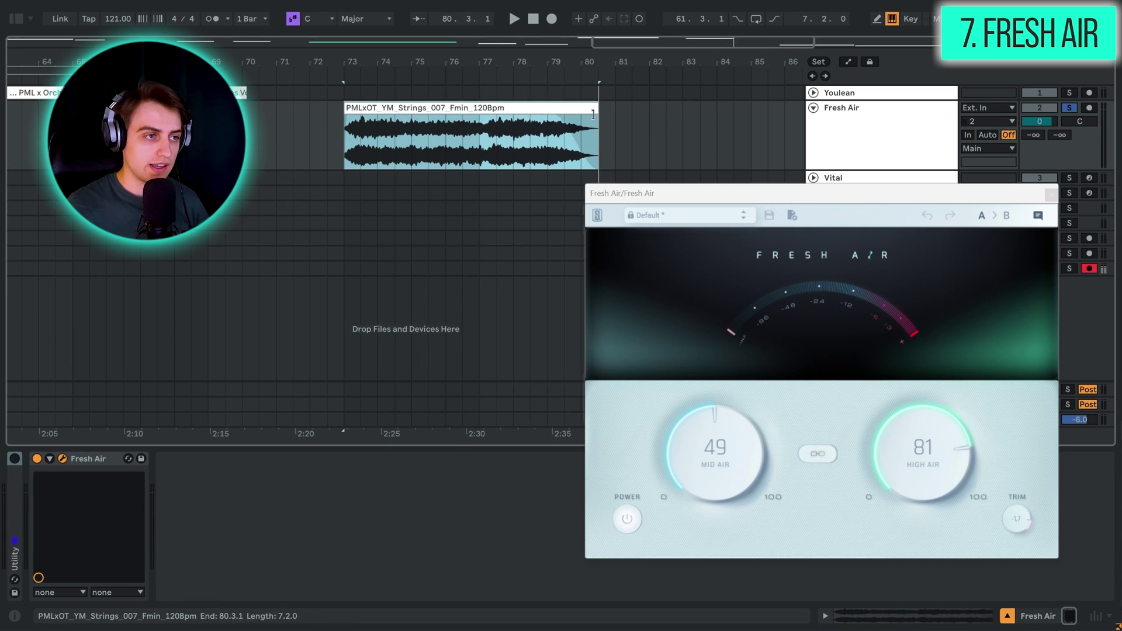
Step: Reset Fresh Air's Mid Air and High Air to 0, and raise them to 58 and 52 while the strings clip plays
{"action": "double_click", "coordinate": [742, 413]}
{"action": "double_click", "coordinate": [915, 501]}
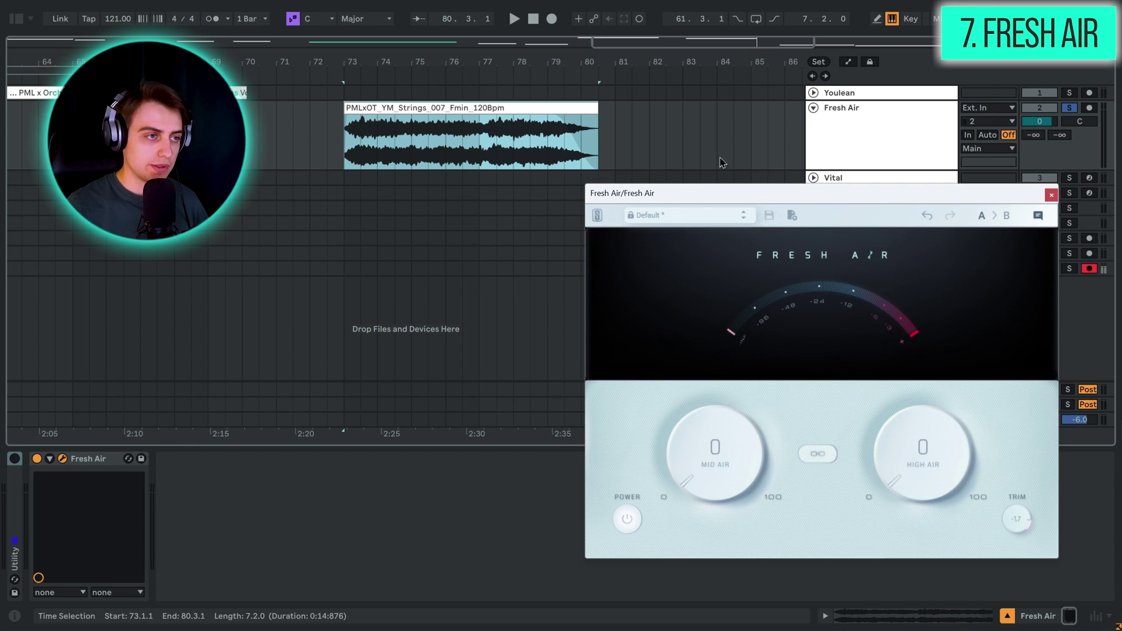
{"action": "key", "text": "space"}
{"action": "left_click_drag", "start_coordinate": [919, 451], "coordinate": [945, 366]}
{"action": "left_click_drag", "start_coordinate": [736, 446], "coordinate": [762, 345]}
{"action": "left_click_drag", "start_coordinate": [913, 423], "coordinate": [908, 449]}
{"action": "left_click_drag", "start_coordinate": [728, 450], "coordinate": [737, 434]}
{"action": "left_click_drag", "start_coordinate": [865, 439], "coordinate": [912, 423]}
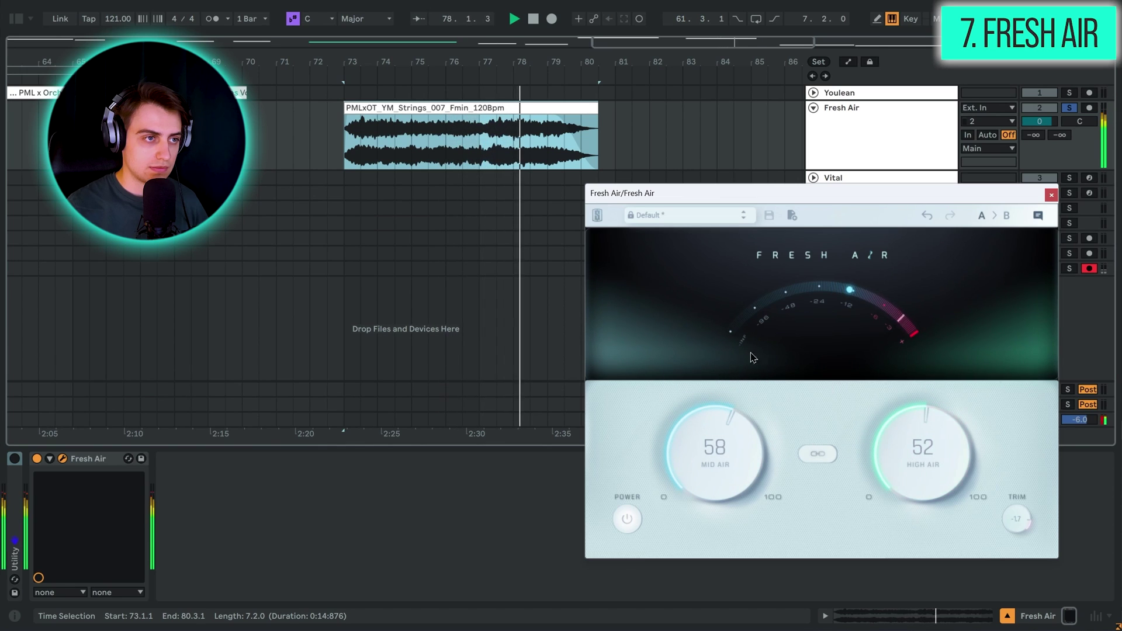
Step: Compare the strings clip with Fresh Air switched off and back on, and hide the plug-in window
{"action": "left_click", "coordinate": [38, 466]}
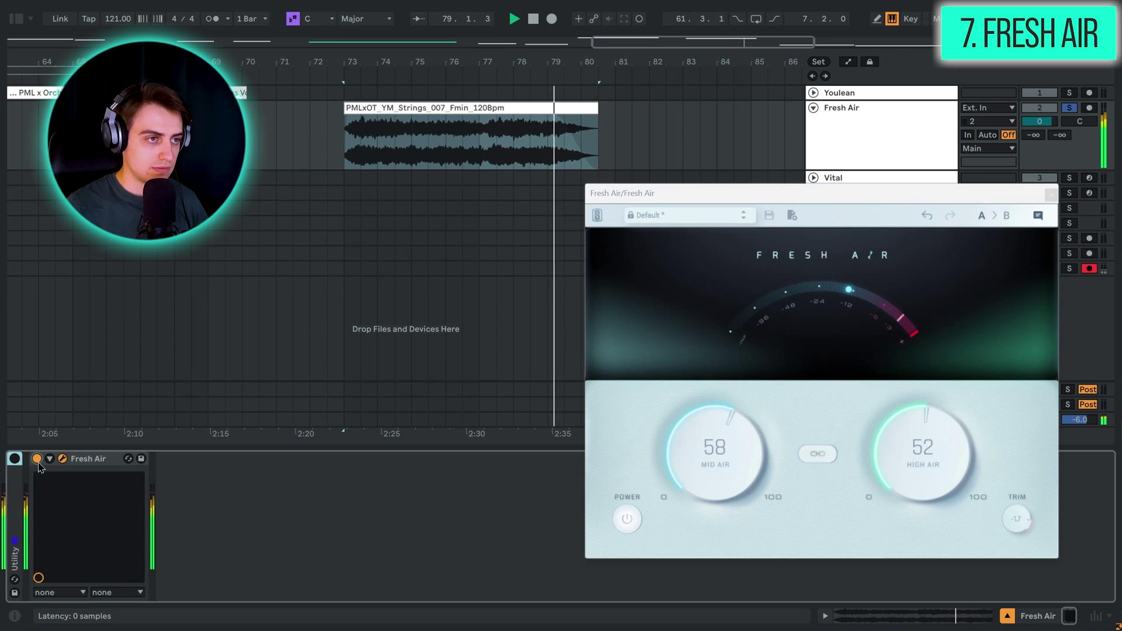
{"action": "left_click", "coordinate": [497, 141]}
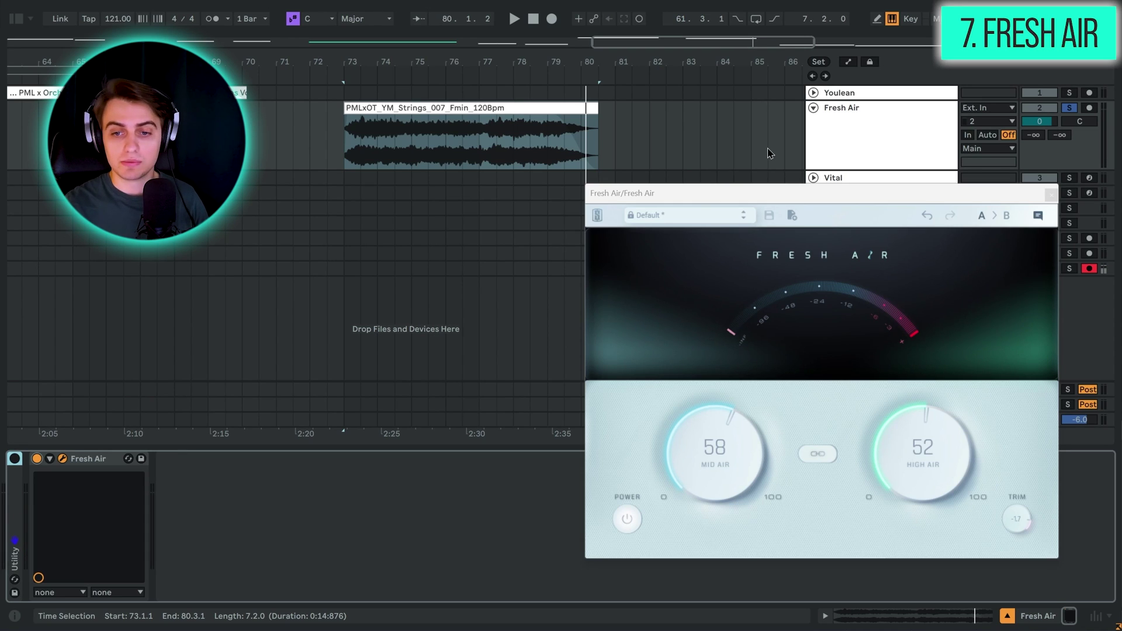
{"action": "key", "text": "ctrl+alt+p"}
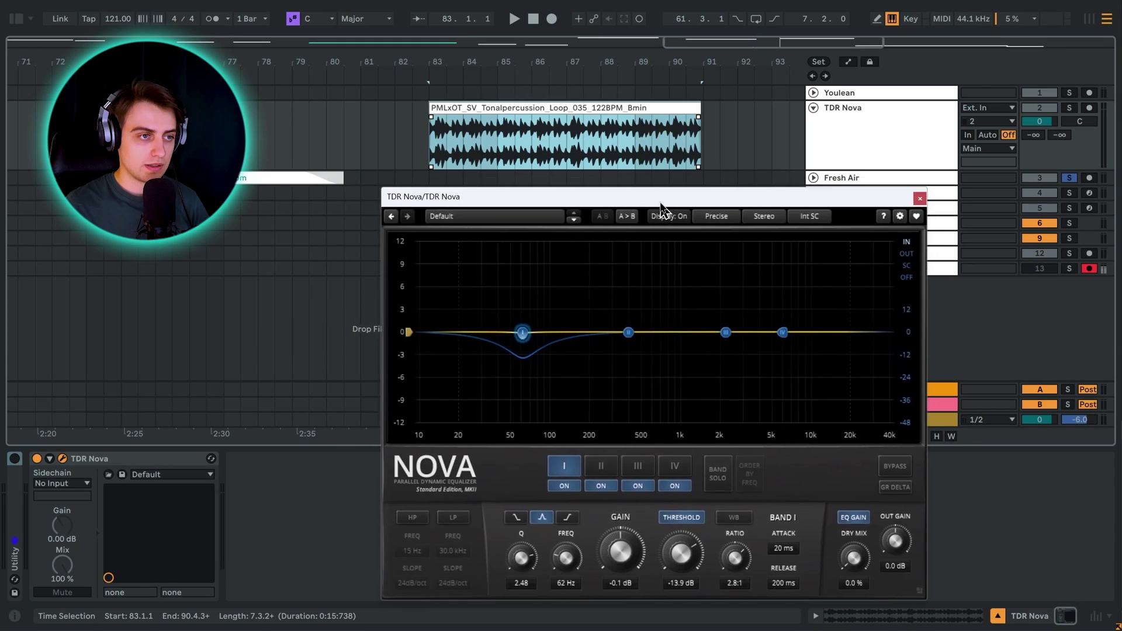
Step: Audition the soloed TDR Nova track's percussion loop with band I switched off and back on, keeping the plug-in window clear of the clip
{"action": "left_click_drag", "start_coordinate": [663, 203], "coordinate": [710, 202]}
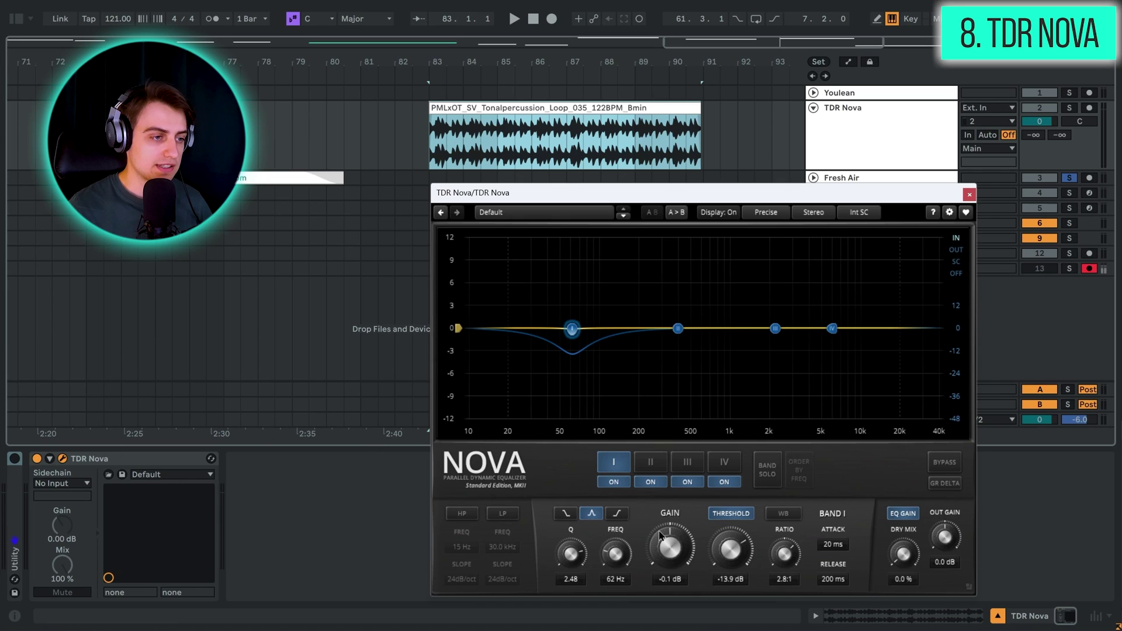
{"action": "left_click", "coordinate": [618, 470]}
{"action": "left_click", "coordinate": [615, 481]}
{"action": "key", "text": "space"}
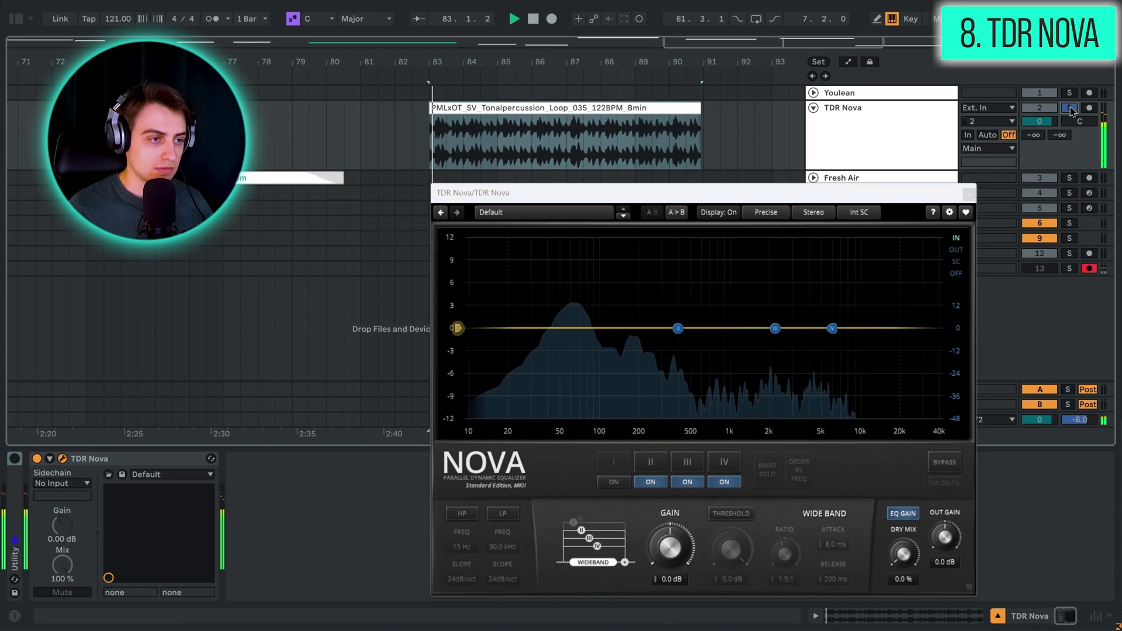
{"action": "left_click", "coordinate": [613, 482]}
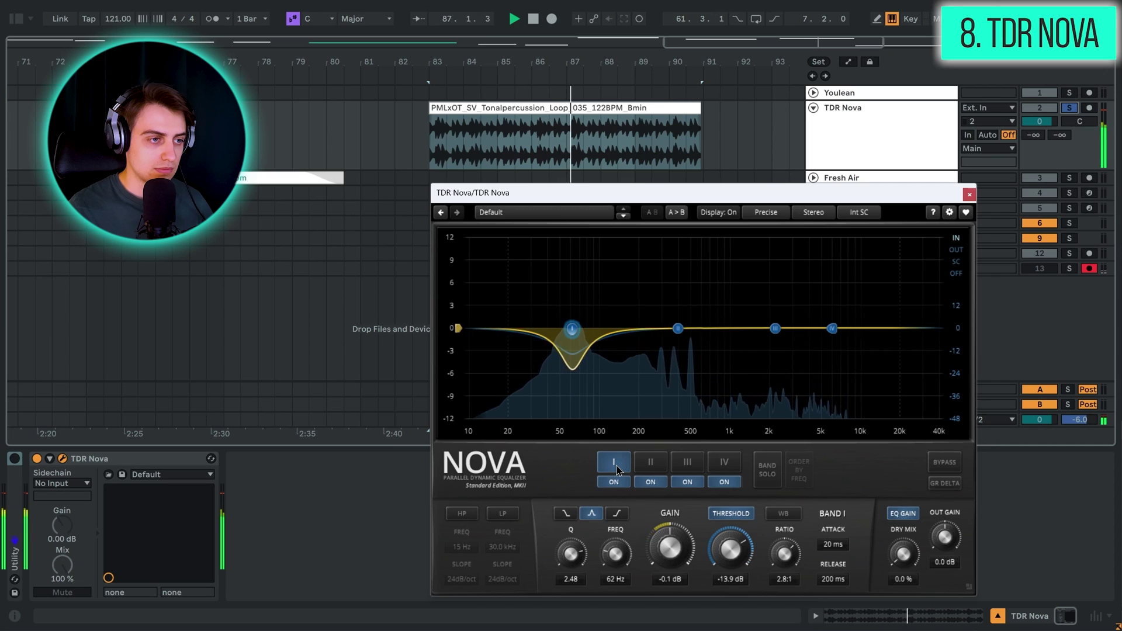
{"action": "key", "text": "space"}
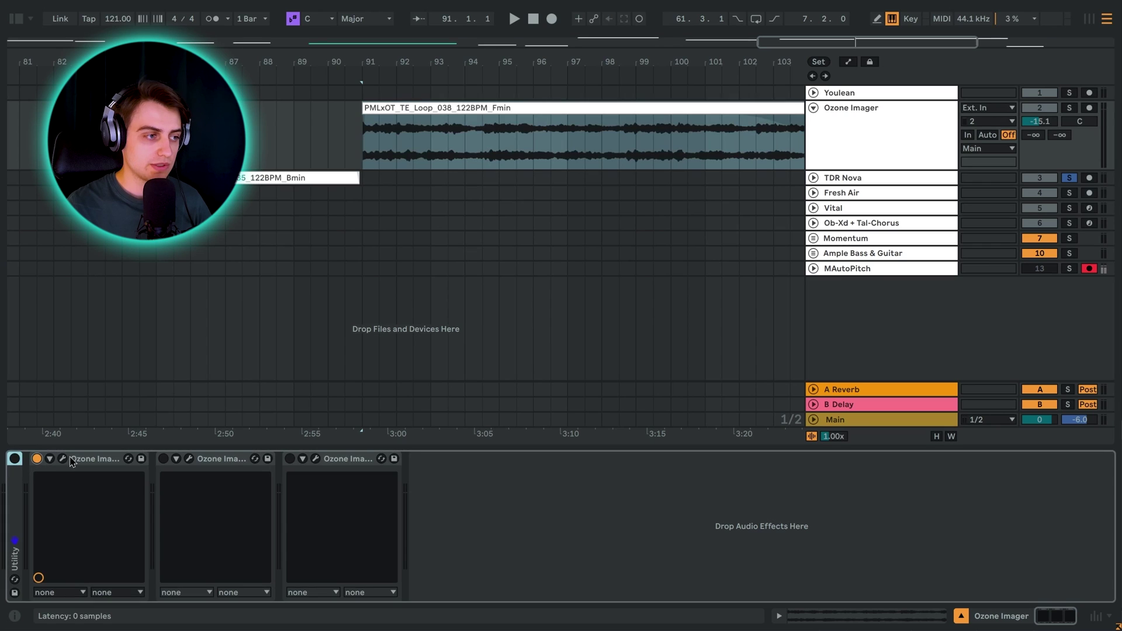
Step: Open the first Ozone Imager and shorten the PMLxOT_TE_Loop_038 clip to end at 96.1.1 while auditioning it
{"action": "left_click", "coordinate": [62, 458]}
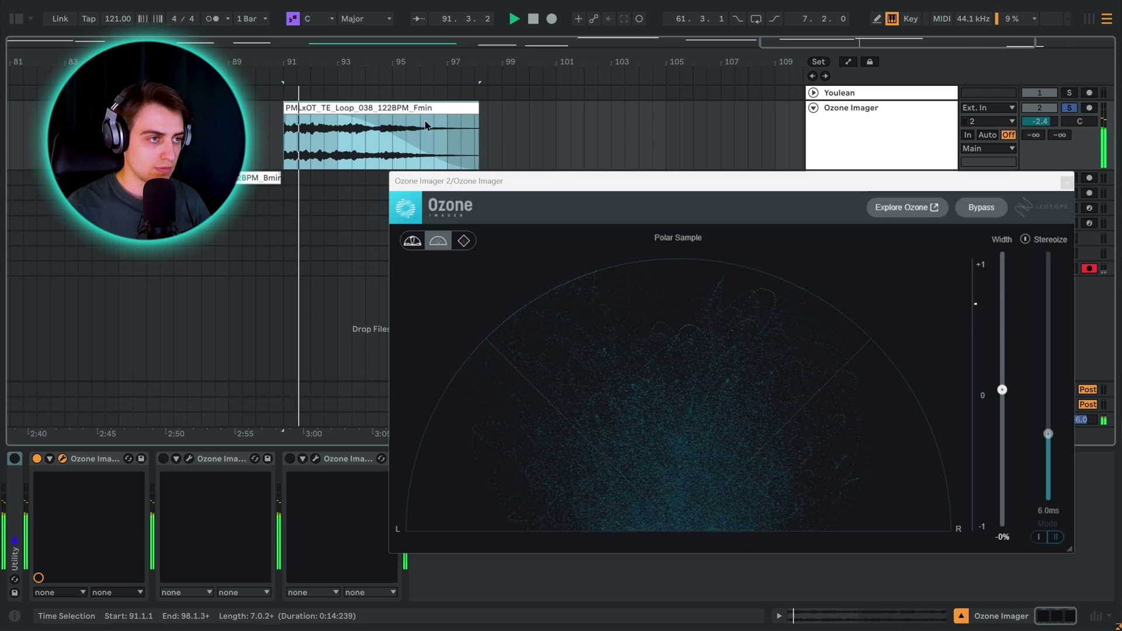
{"action": "left_click", "coordinate": [409, 125]}
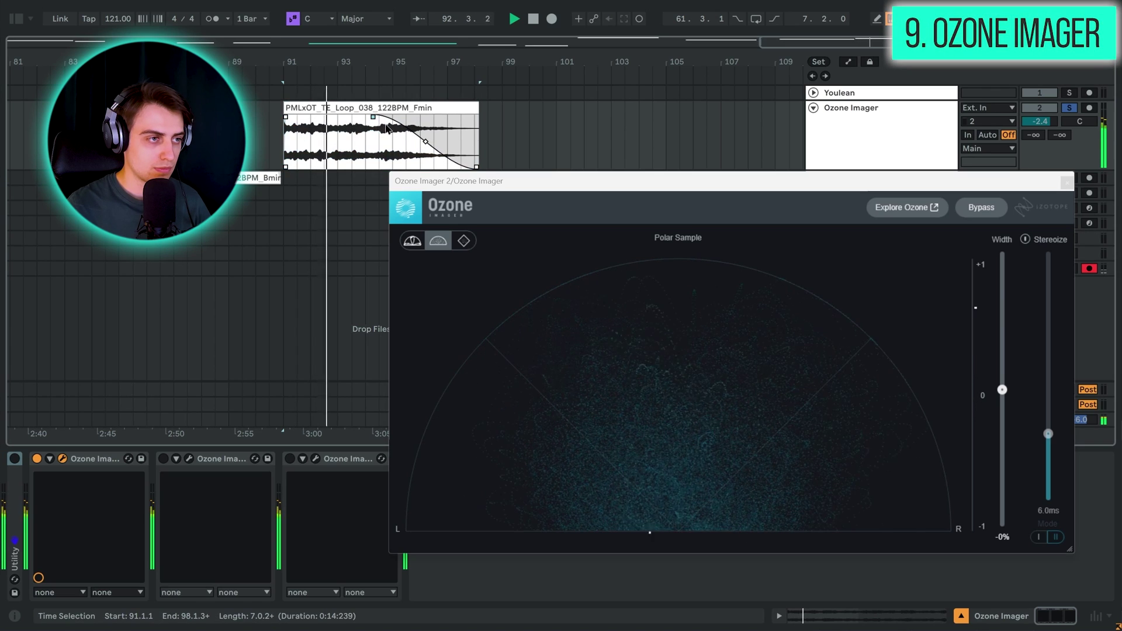
{"action": "left_click_drag", "start_coordinate": [387, 127], "coordinate": [348, 123]}
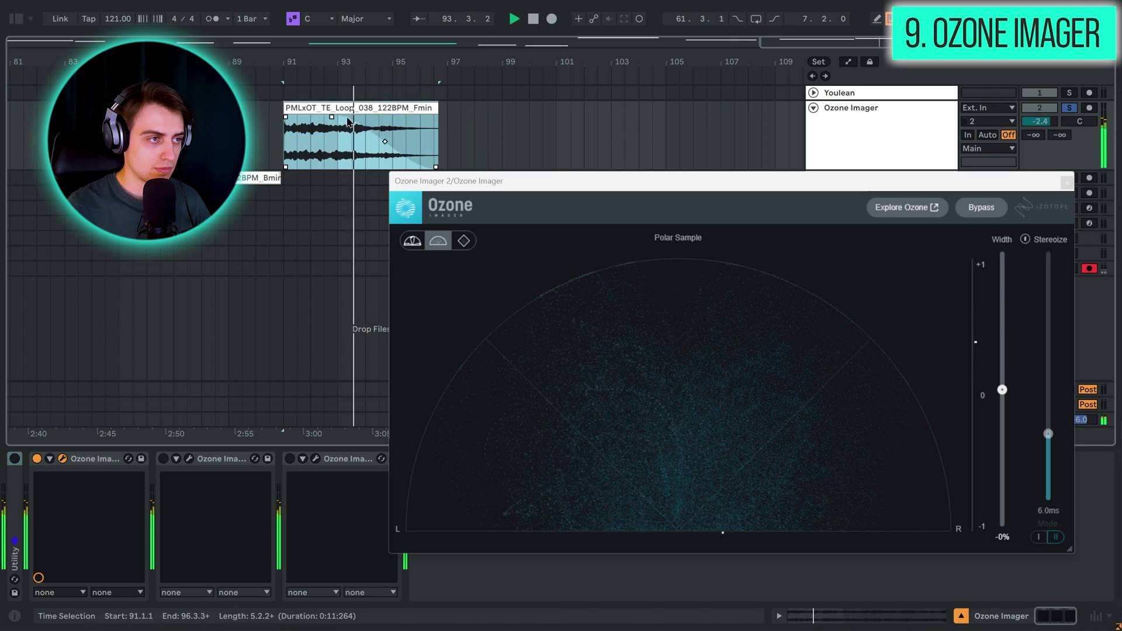
{"action": "left_click", "coordinate": [434, 108]}
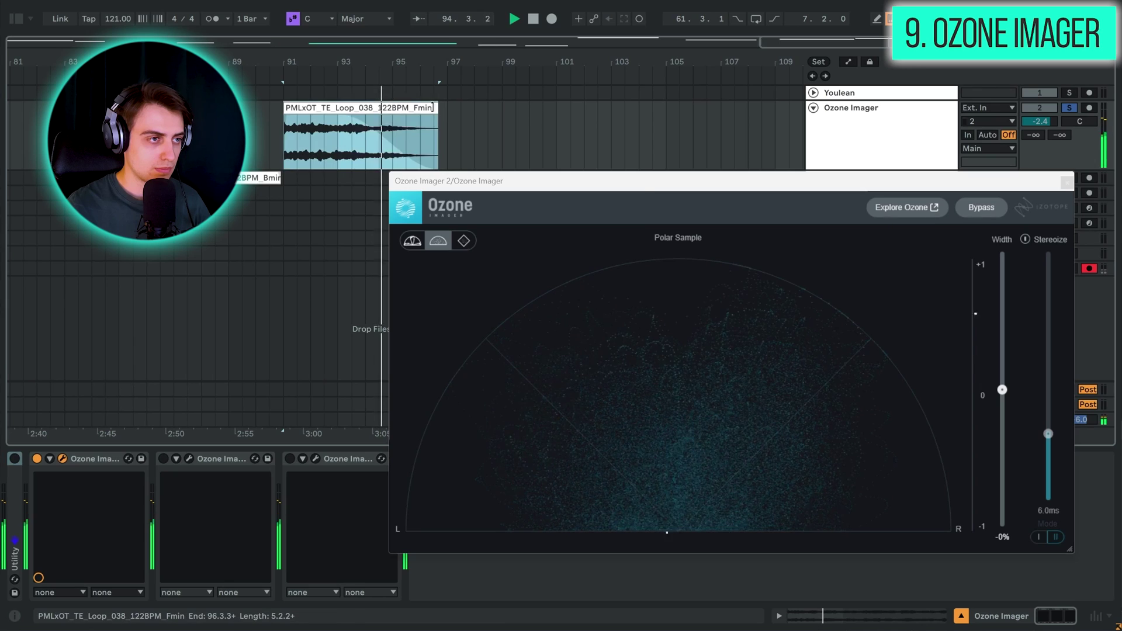
{"action": "left_click_drag", "start_coordinate": [434, 107], "coordinate": [420, 108]}
{"action": "key", "text": "space"}
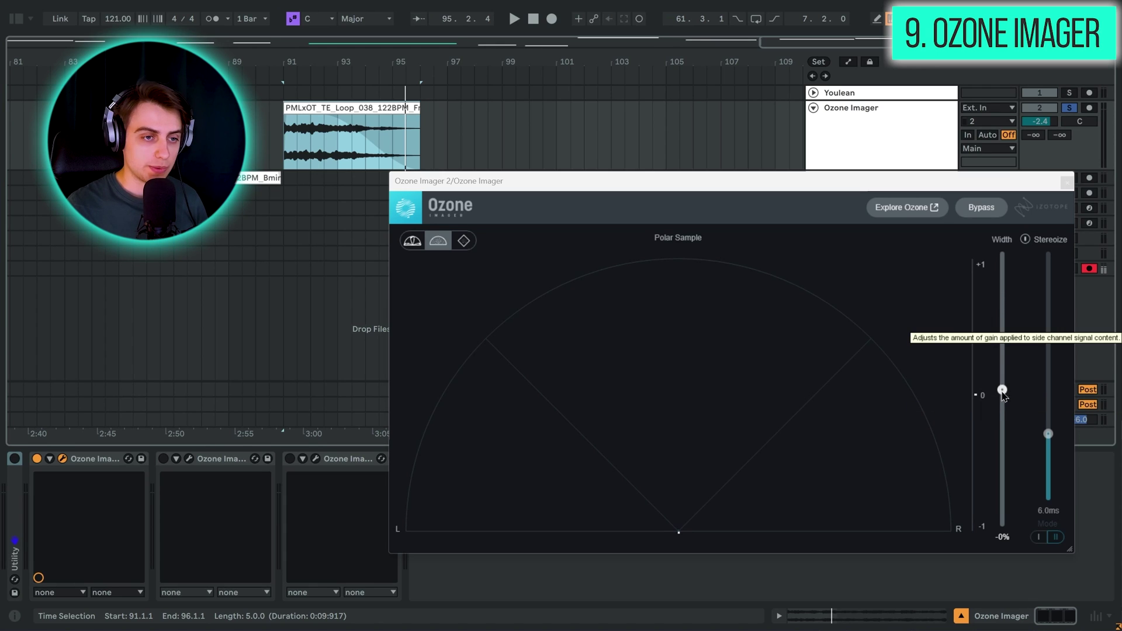
Step: Narrow the first Ozone Imager's Width to -100% while the loop plays, and hide its window
{"action": "key", "text": "space"}
{"action": "left_click_drag", "start_coordinate": [1004, 390], "coordinate": [983, 547]}
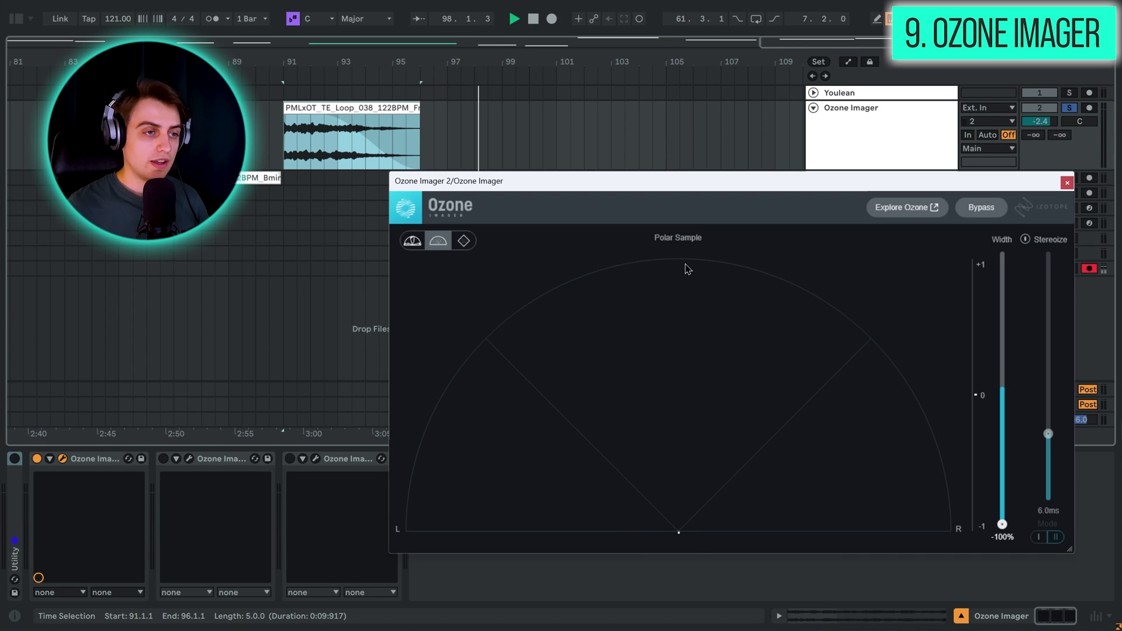
{"action": "key", "text": "space"}
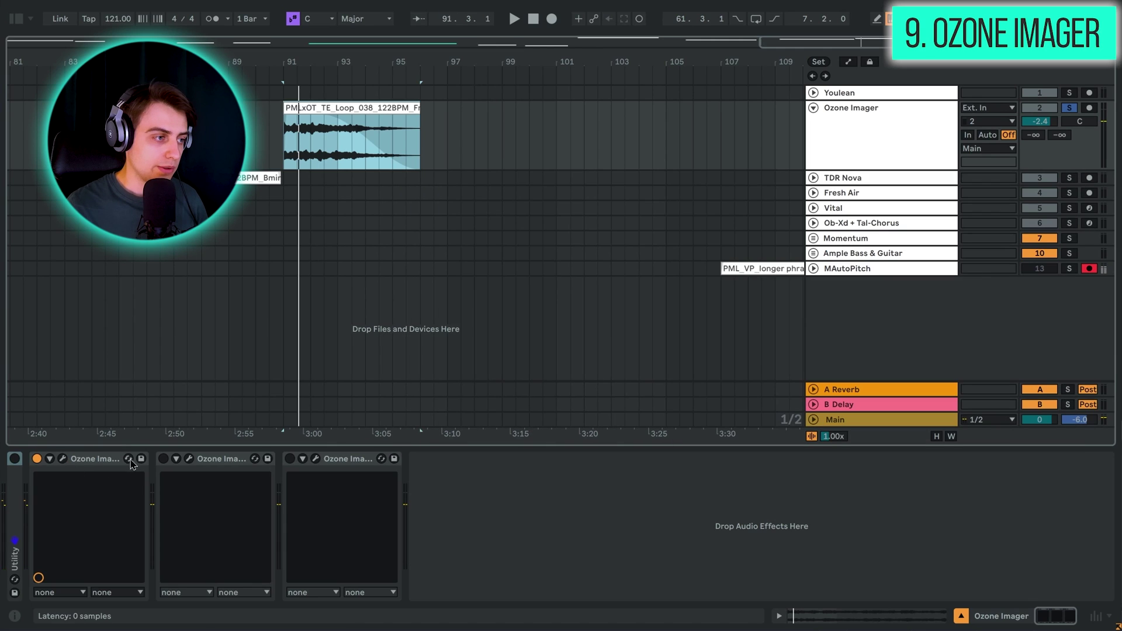
{"action": "key", "text": "ctrl+alt+p"}
Step: Enable and open the second Ozone Imager, and turn on Stereoize at 20.0 ms
{"action": "left_click", "coordinate": [163, 458]}
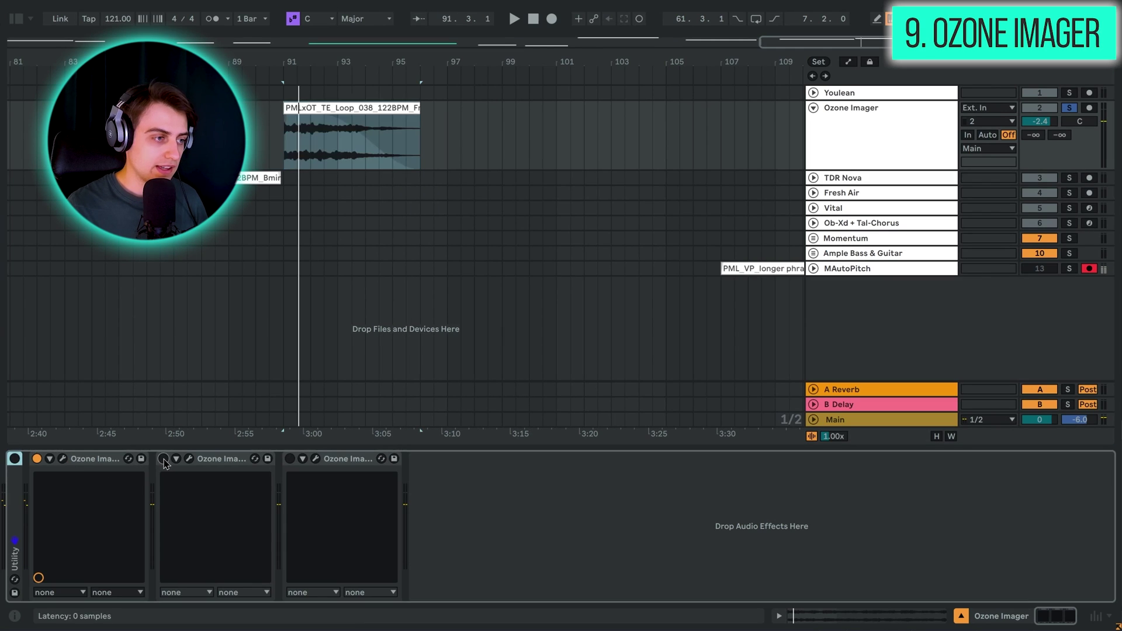
{"action": "left_click", "coordinate": [190, 460]}
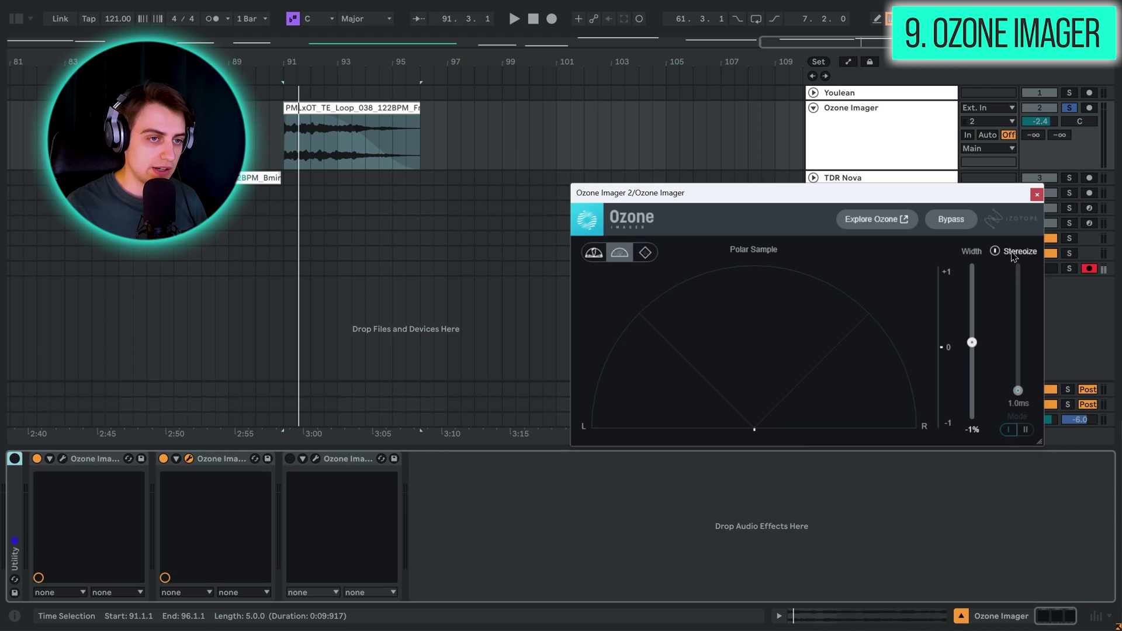
{"action": "left_click", "coordinate": [1014, 258]}
{"action": "left_click_drag", "start_coordinate": [1020, 389], "coordinate": [1030, 266]}
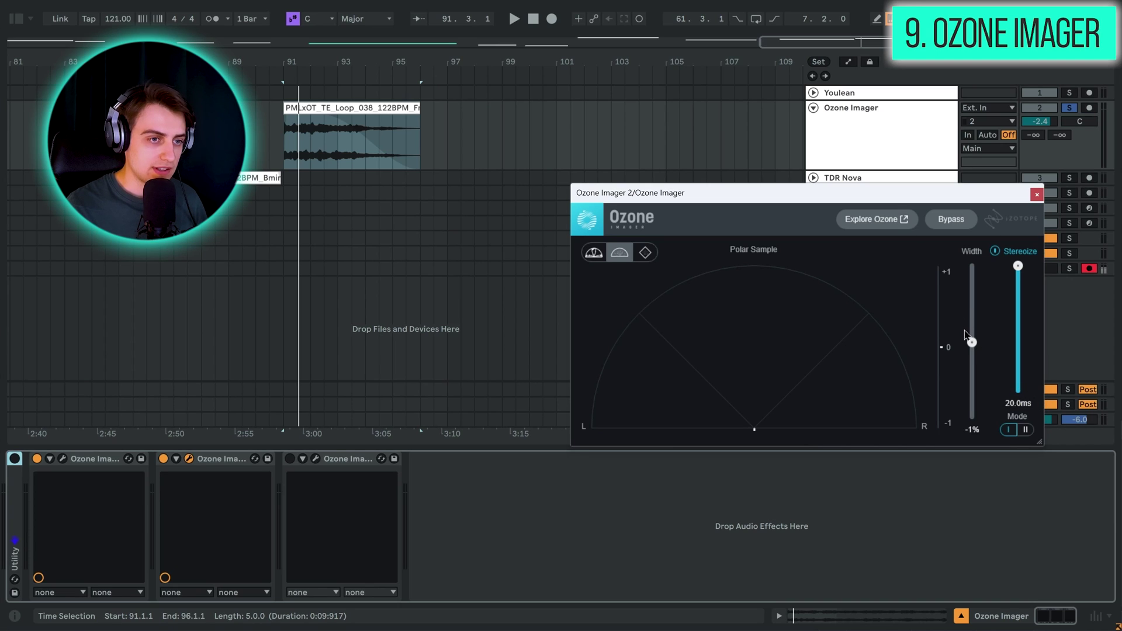
Step: Raise the second Ozone Imager's Width to 100% while the loop plays, and close its window
{"action": "key", "text": "space"}
{"action": "left_click_drag", "start_coordinate": [973, 343], "coordinate": [982, 271]}
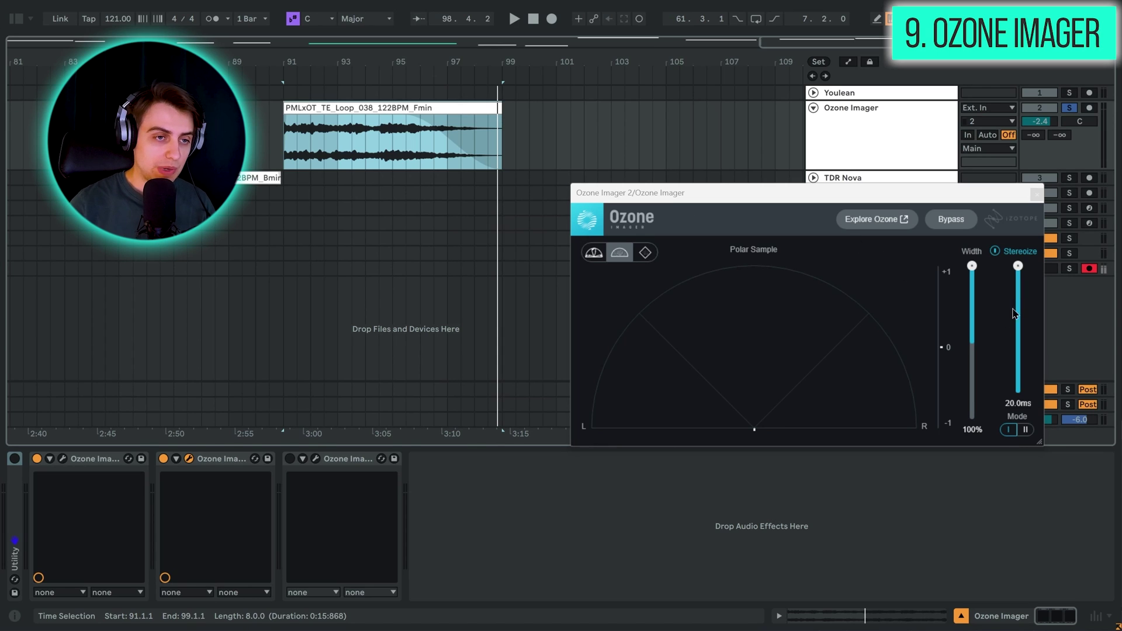
{"action": "left_click", "coordinate": [1022, 430]}
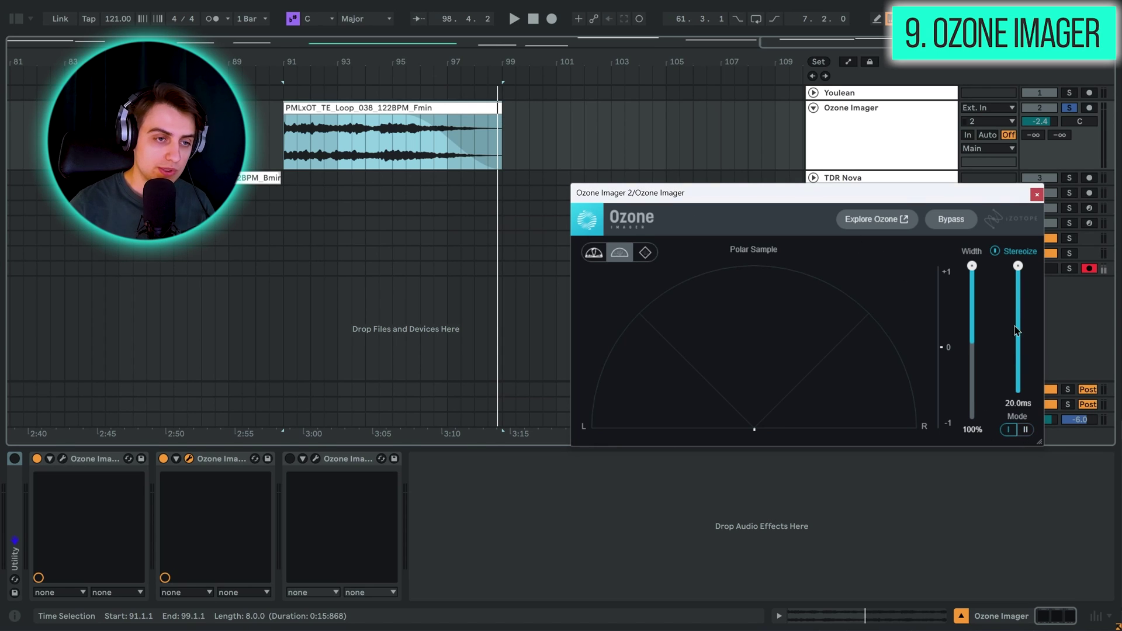
{"action": "mouse_move", "coordinate": [1023, 270]}
{"action": "left_mouse_down"}
{"action": "mouse_move", "coordinate": [1022, 319]}
{"action": "mouse_move", "coordinate": [1029, 270]}
{"action": "left_mouse_up"}
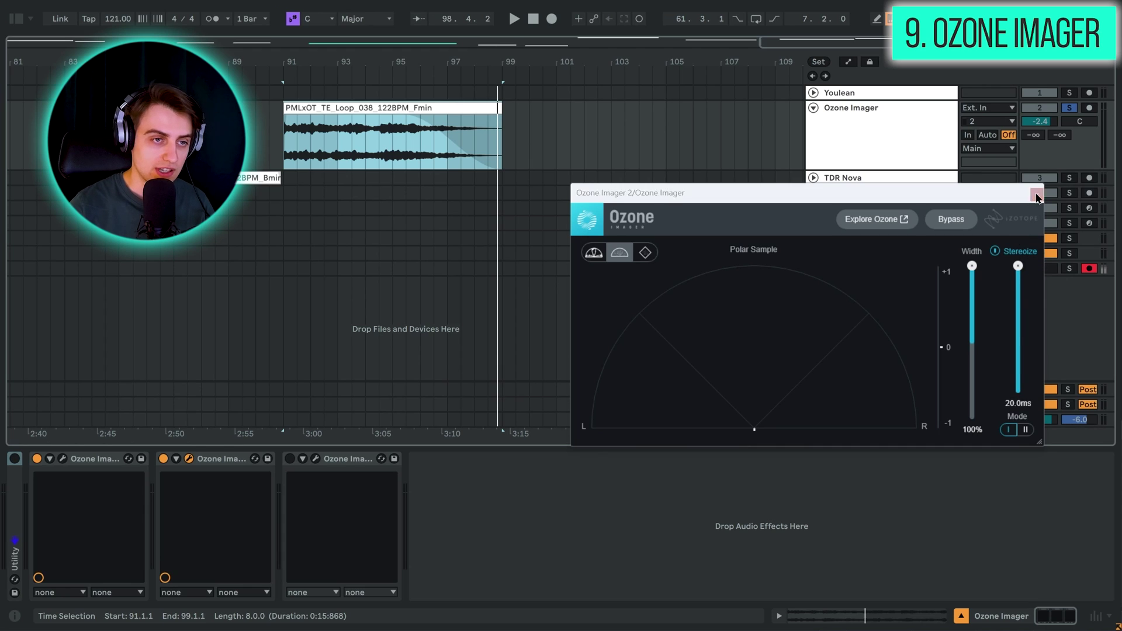
{"action": "left_click", "coordinate": [1037, 194]}
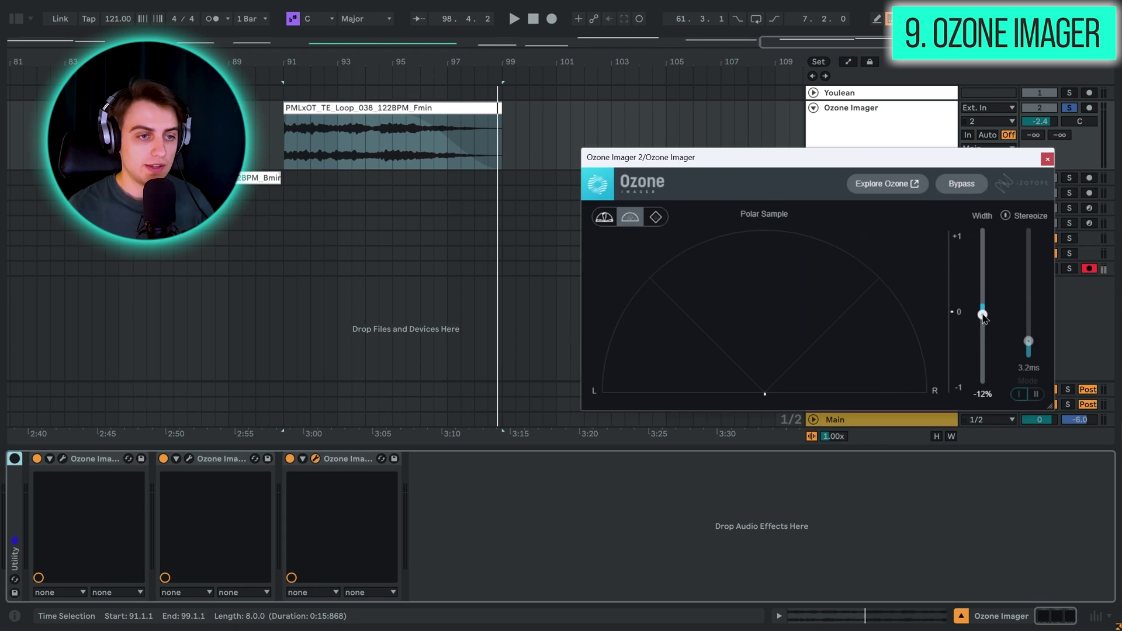
Step: Narrow the third Ozone Imager's Width to -100% while the loop plays, and undo the last change after stopping
{"action": "left_click_drag", "start_coordinate": [983, 317], "coordinate": [987, 309]}
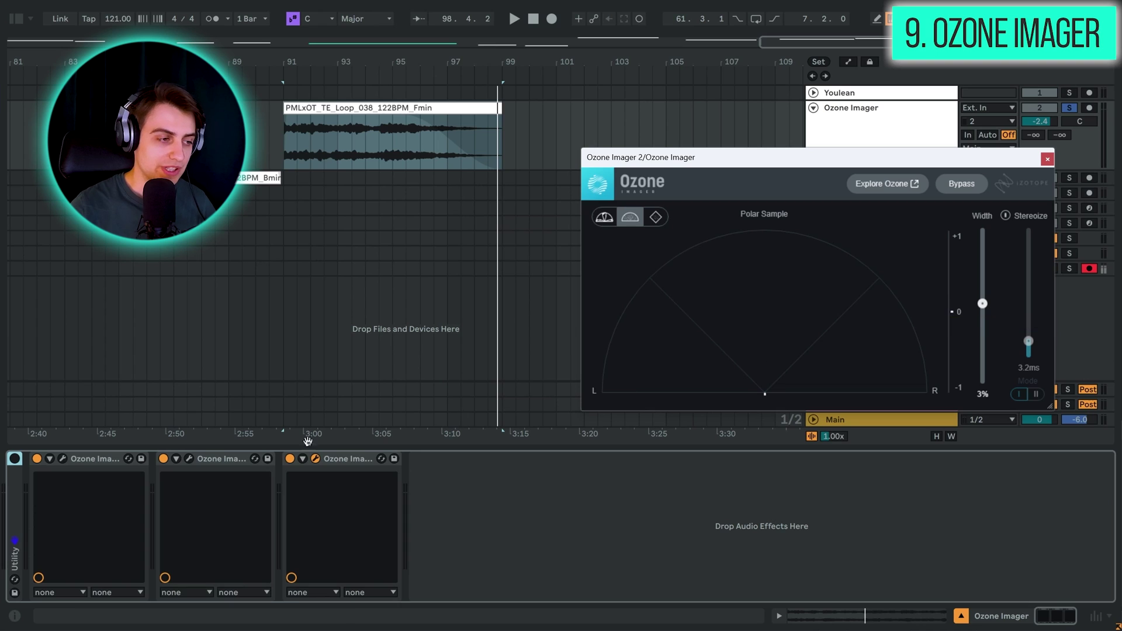
{"action": "left_click", "coordinate": [217, 460]}
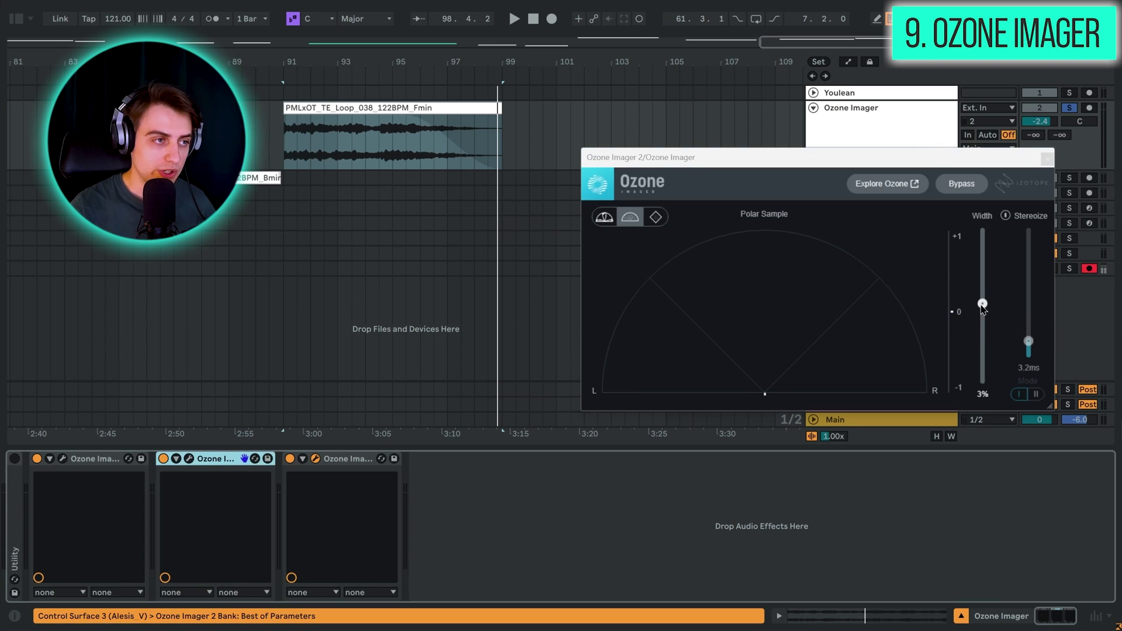
{"action": "left_click", "coordinate": [433, 105]}
{"action": "key", "text": "space"}
{"action": "left_click_drag", "start_coordinate": [983, 309], "coordinate": [984, 382]}
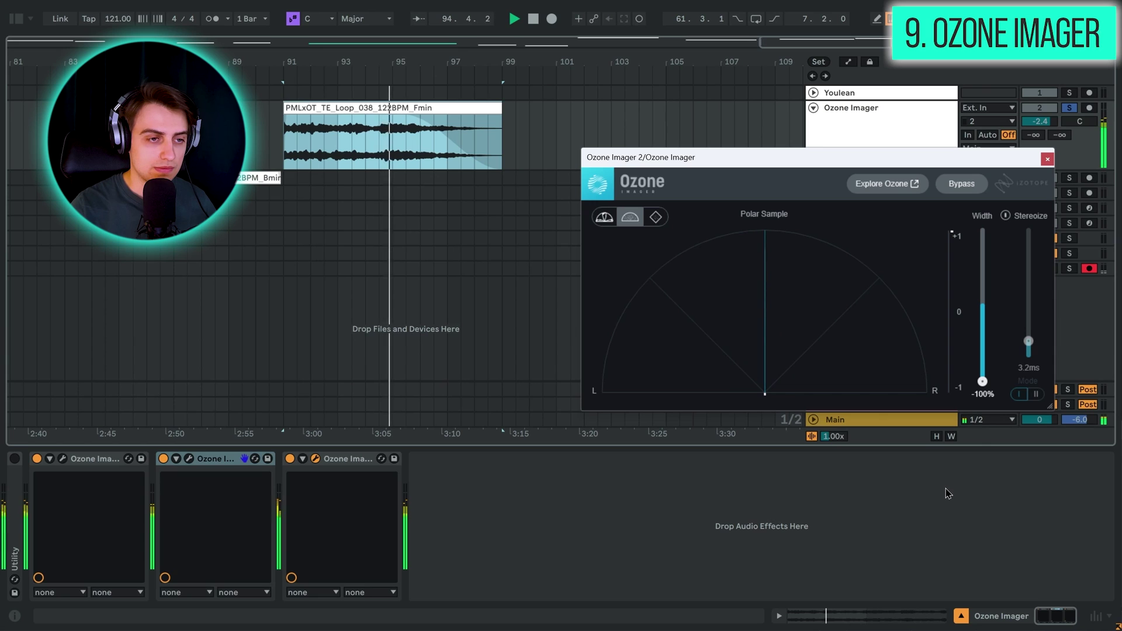
{"action": "left_click", "coordinate": [554, 135]}
{"action": "key", "text": "space"}
{"action": "key", "text": "ctrl+z"}
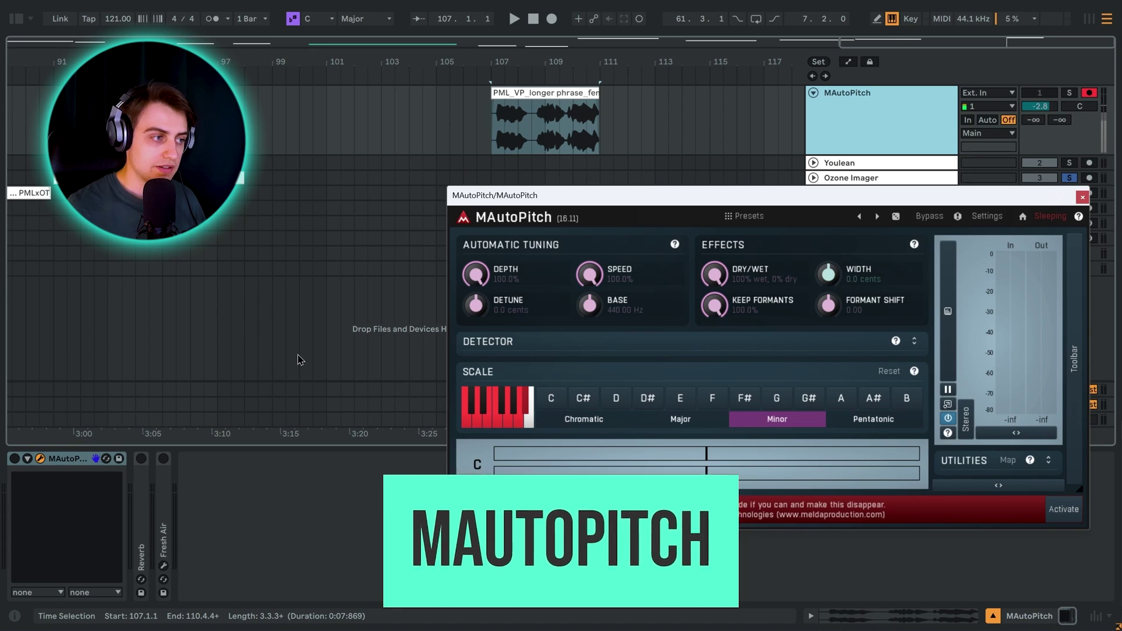
Step: Solo the MAutoPitch track and audition its female vocal clip from bar 107 with MAutoPitch bypassed
{"action": "left_click", "coordinate": [577, 91]}
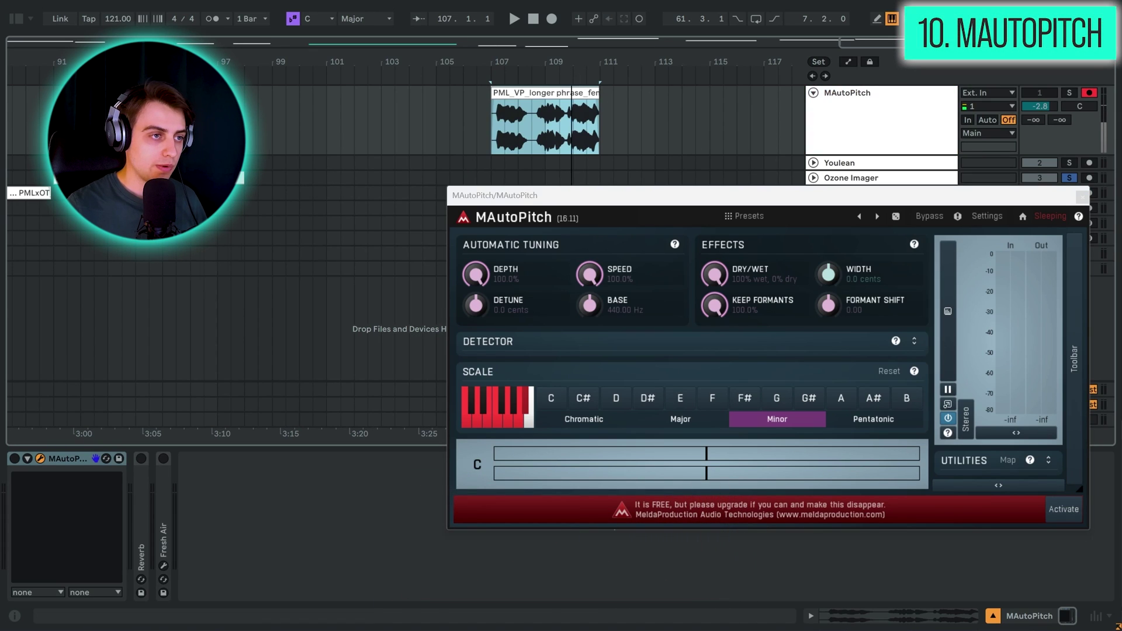
{"action": "scroll", "coordinate": [578, 91], "scroll_direction": "up", "scroll_amount": 5}
{"action": "key", "text": "space"}
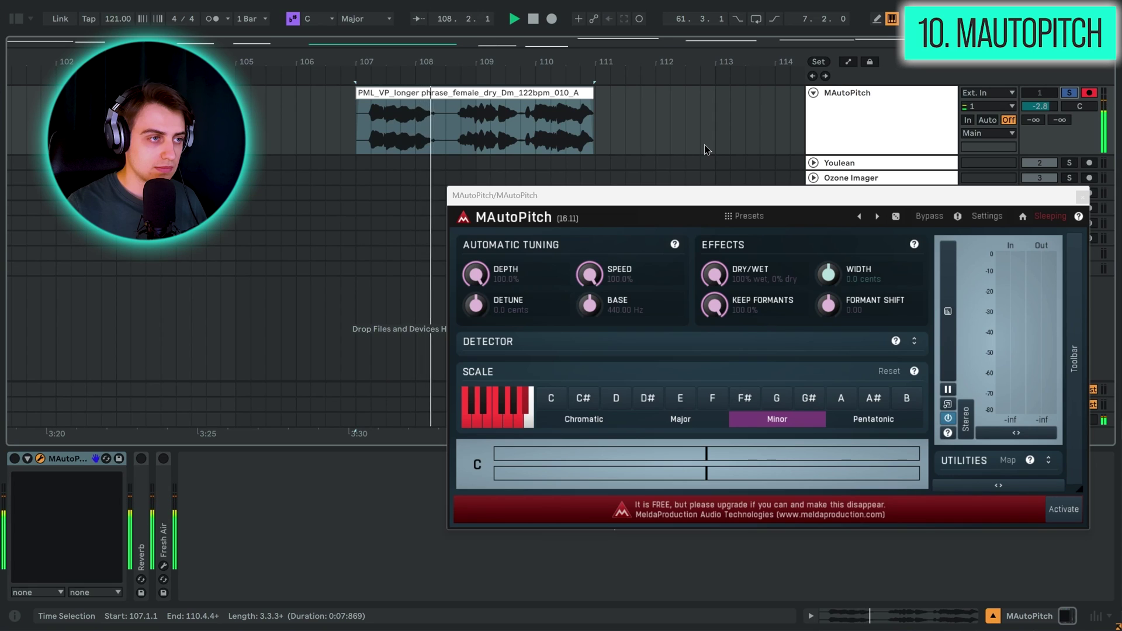
{"action": "key", "text": "space"}
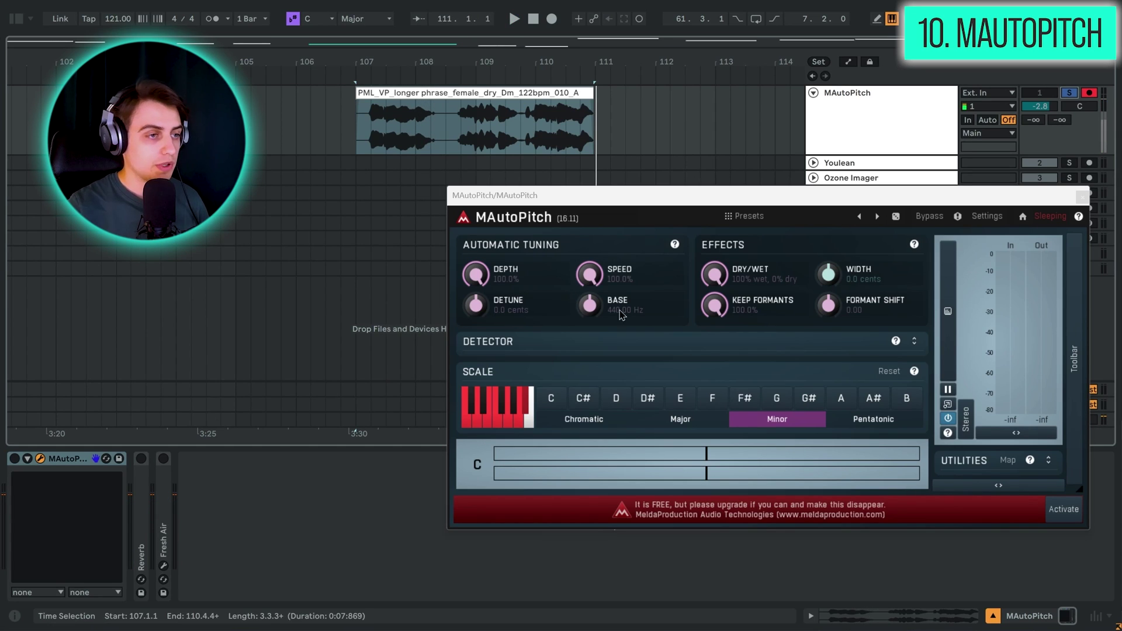
Step: Enable the MAutoPitch device and replay the vocal clip with the tuning applied
{"action": "left_click", "coordinate": [14, 459]}
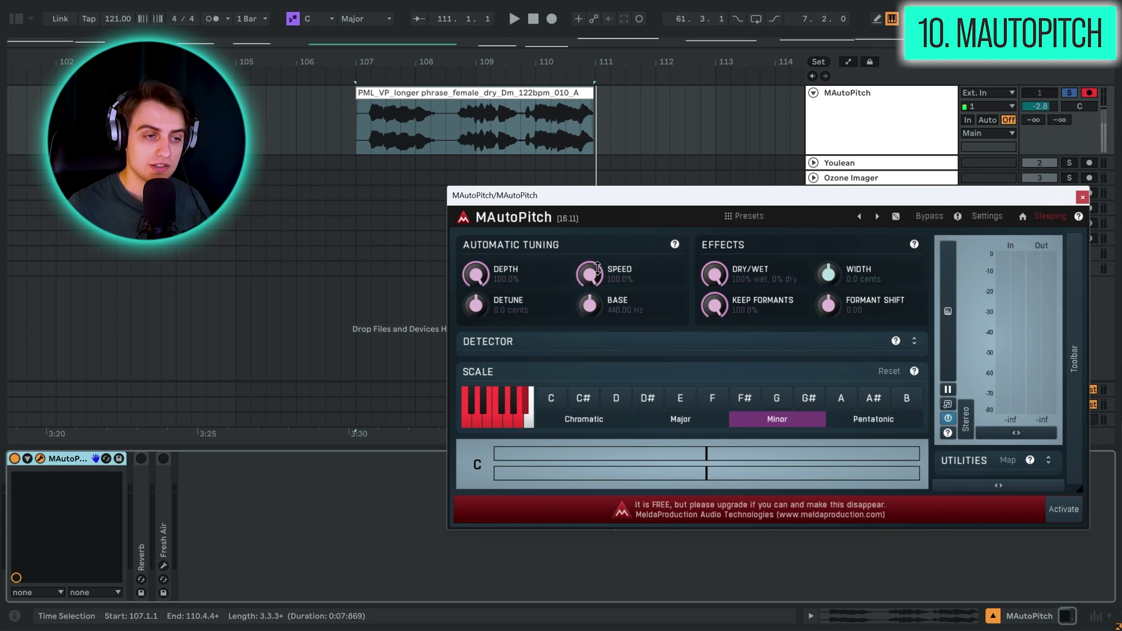
{"action": "key", "text": "space"}
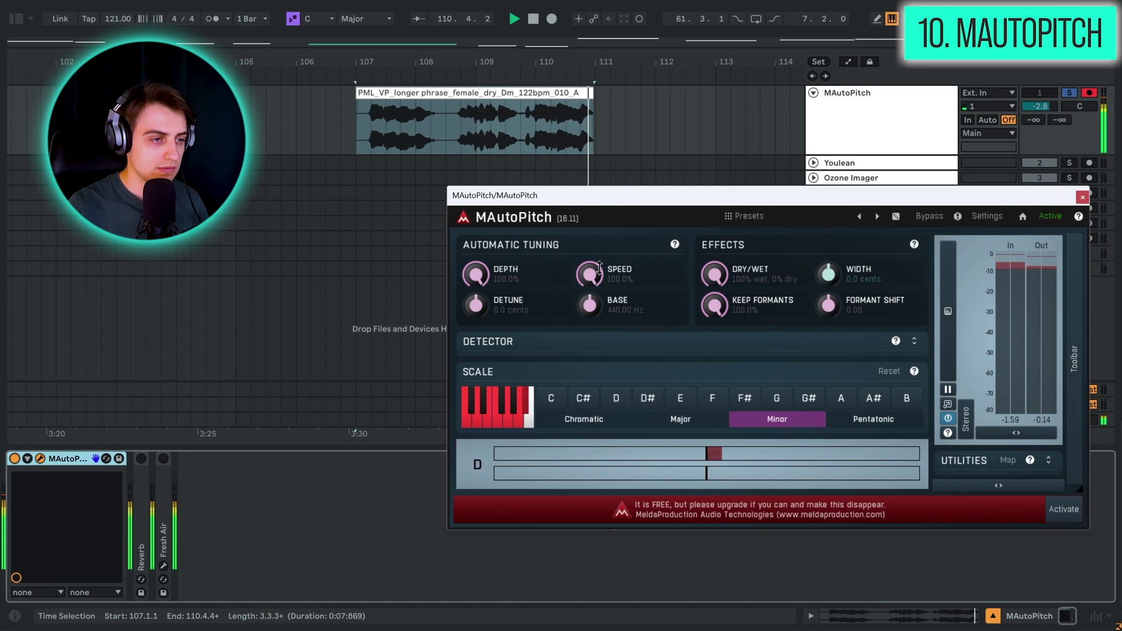
{"action": "key", "text": "space"}
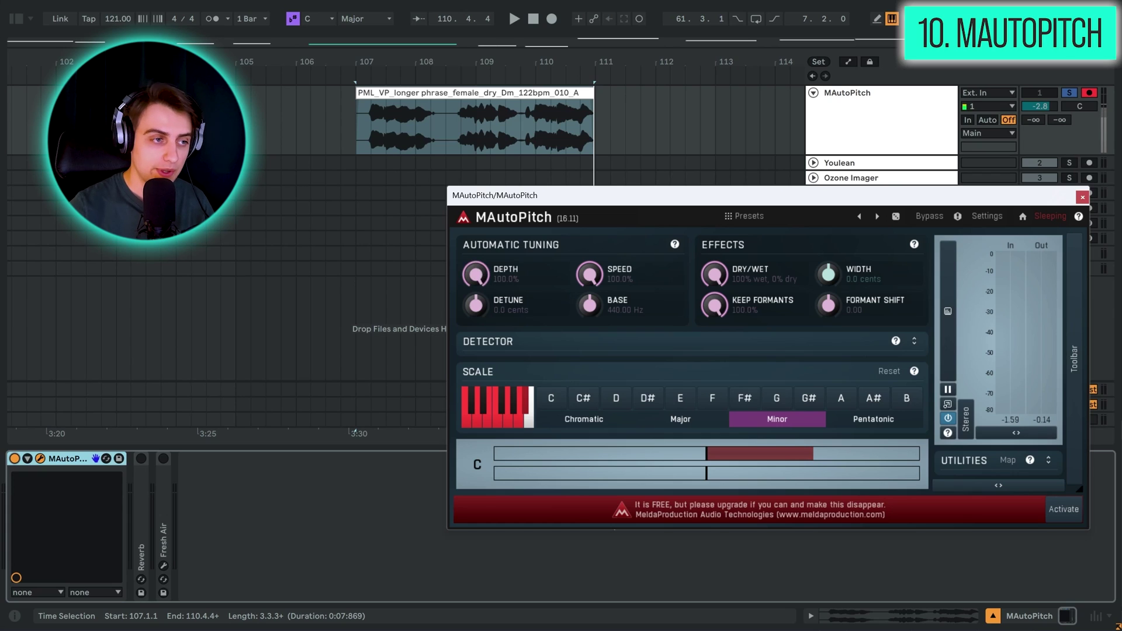
Step: Set MAutoPitch's Speed to 20.4%, and try a lowered Formant Shift during playback before resetting it to 0
{"action": "left_click_drag", "start_coordinate": [589, 275], "coordinate": [590, 313]}
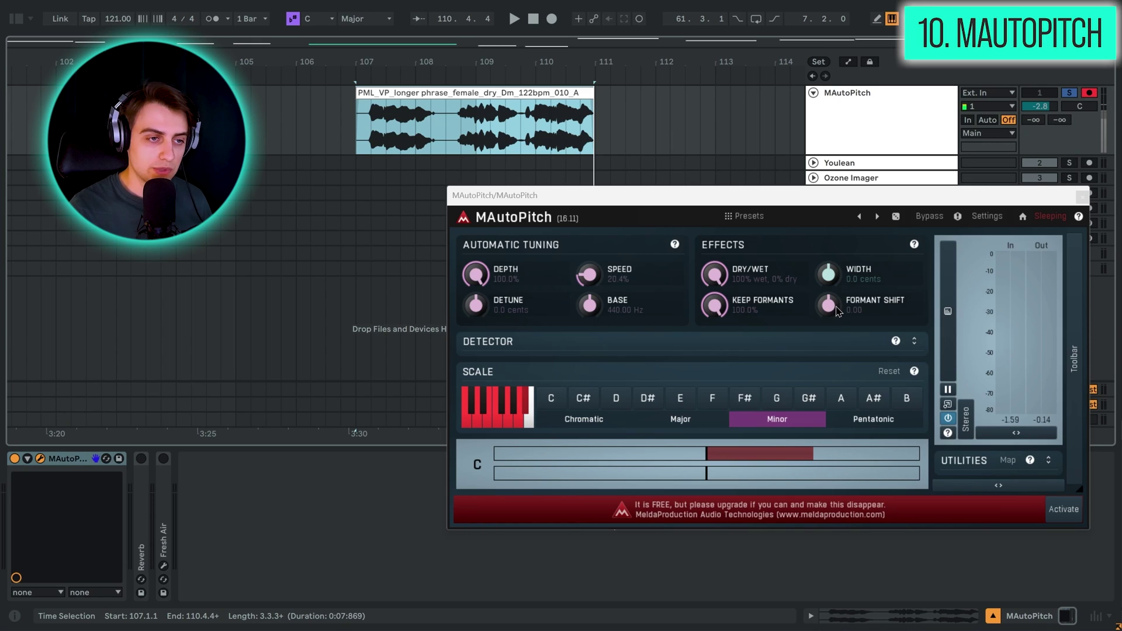
{"action": "left_click_drag", "start_coordinate": [836, 310], "coordinate": [836, 347]}
{"action": "key", "text": "space"}
{"action": "key", "text": "space"}
{"action": "double_click", "coordinate": [829, 304]}
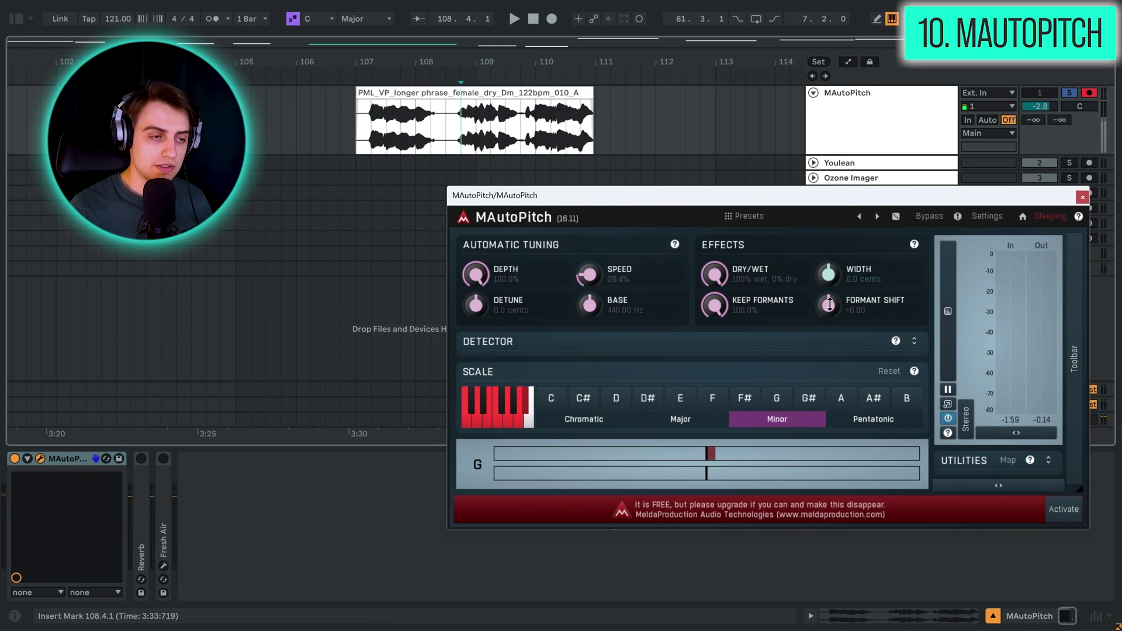
Step: Vary the Formant Shift while playing the vocal from 108.4.1, and leave it at -8.43
{"action": "mouse_move", "coordinate": [831, 304]}
{"action": "left_mouse_down"}
{"action": "mouse_move", "coordinate": [831, 292]}
{"action": "mouse_move", "coordinate": [829, 305]}
{"action": "left_mouse_up"}
{"action": "key", "text": "space"}
{"action": "key", "text": "space"}
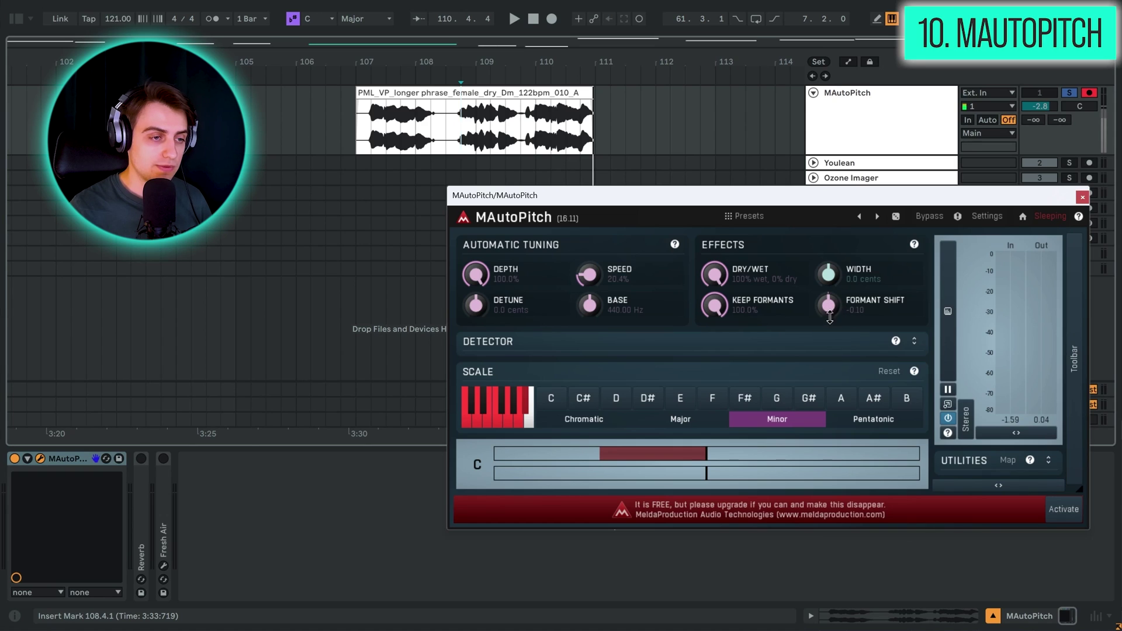
{"action": "left_click_drag", "start_coordinate": [844, 310], "coordinate": [843, 345]}
Step: Enable the Reverb and Fresh Air devices after MAutoPitch, unfold Fresh Air and play the vocal clip from its start
{"action": "left_click", "coordinate": [141, 458]}
{"action": "left_click", "coordinate": [163, 459]}
{"action": "double_click", "coordinate": [166, 496]}
{"action": "left_click", "coordinate": [474, 92]}
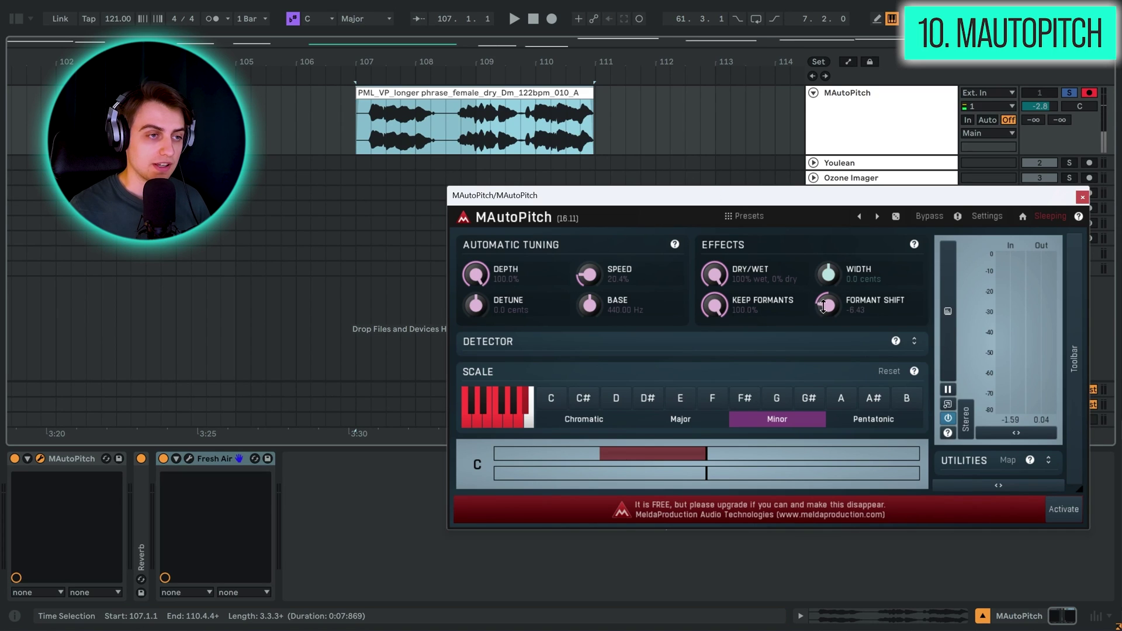
{"action": "key", "text": "space"}
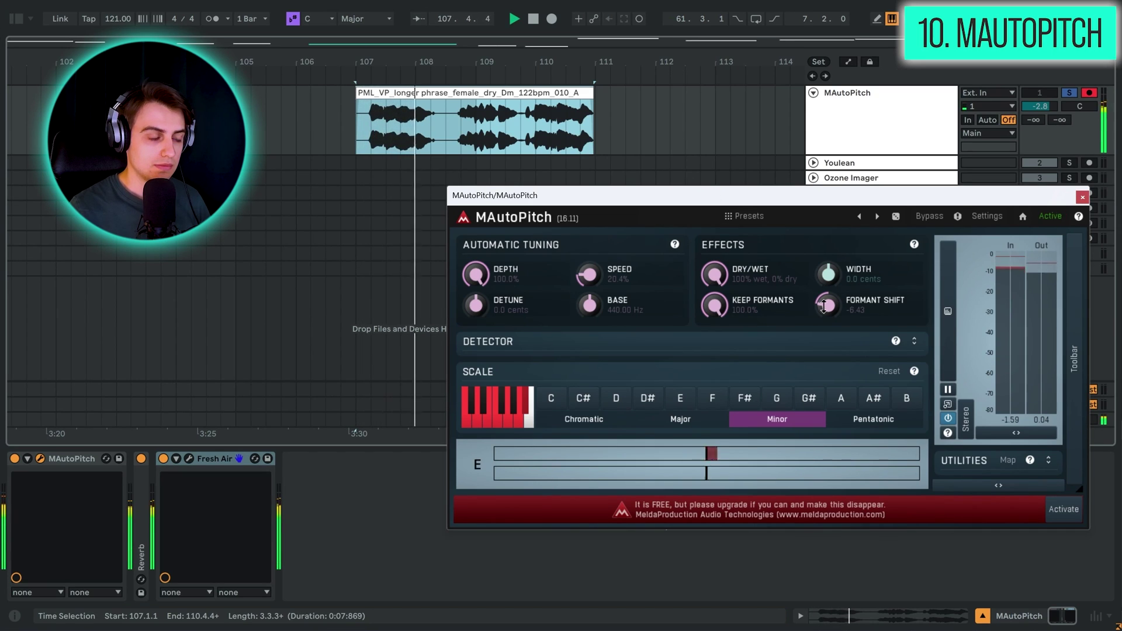